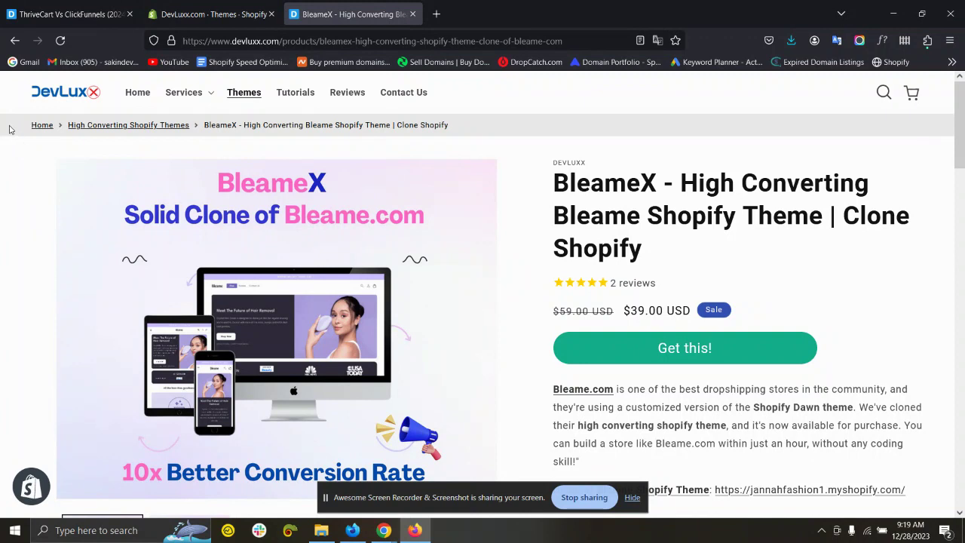
- Select the breadcrumb trail on the BleameX product page and bring up its Inspect menu
left_click_drag(9, 129, 462, 129)
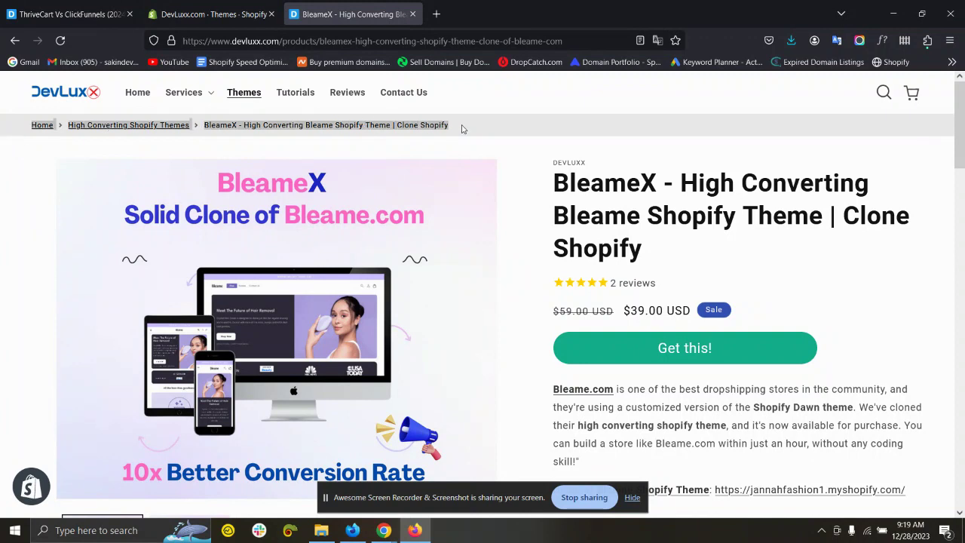
left_click(498, 127)
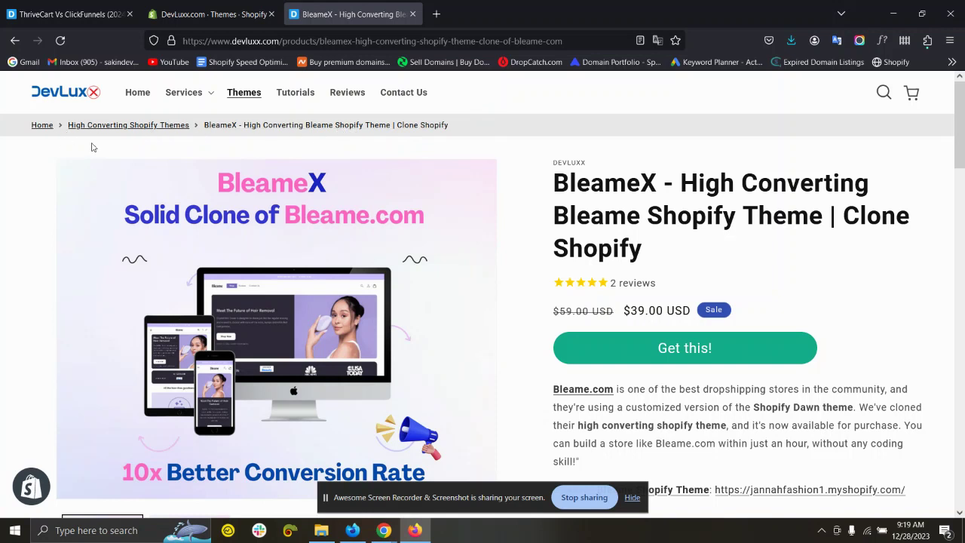
right_click(117, 148)
- Inspect the nav.breadcrumbs element's markup and style rules, then close Developer Tools
left_click(150, 306)
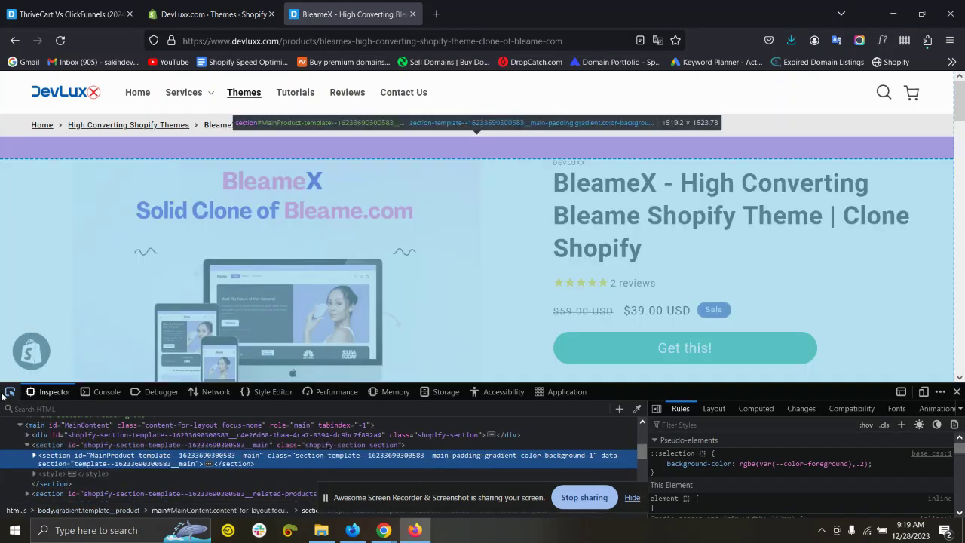
left_click(10, 391)
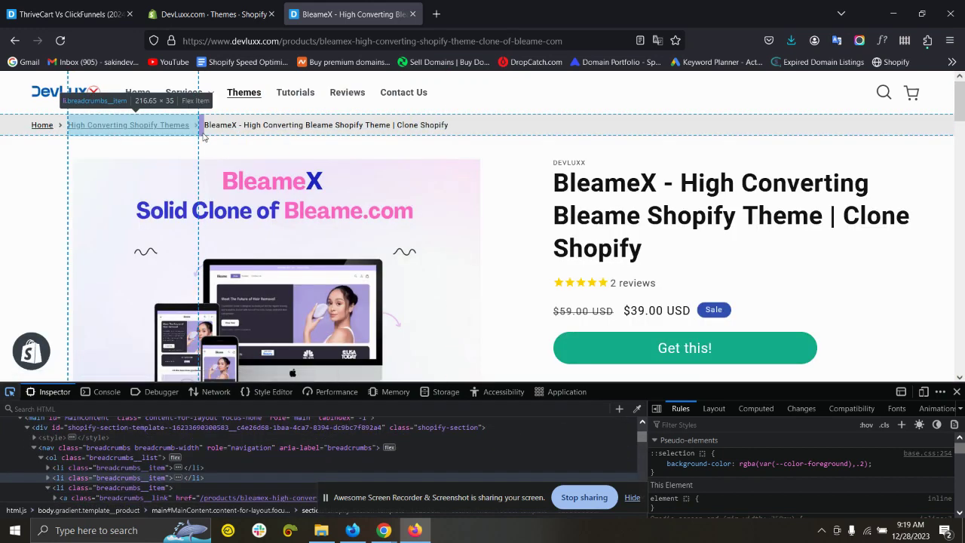
left_click(181, 125)
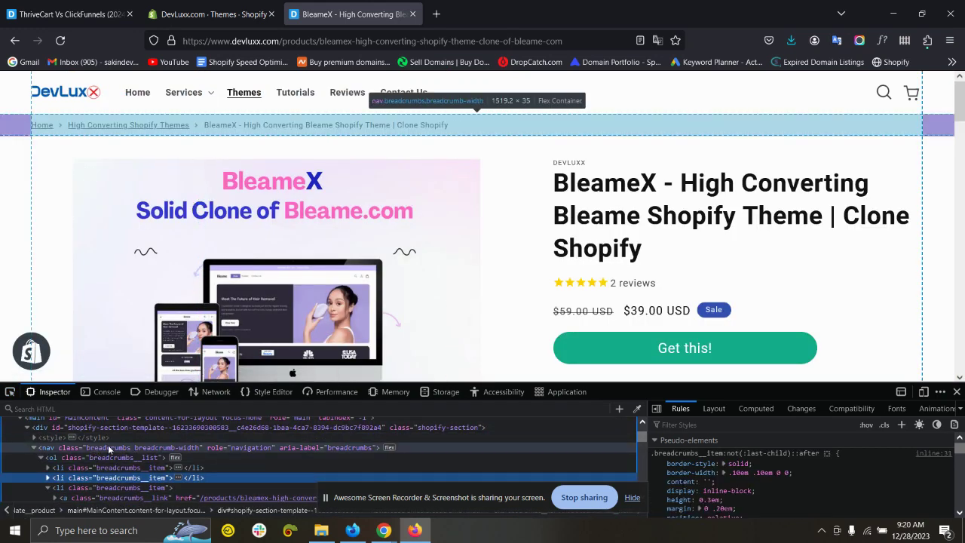
left_click(51, 448)
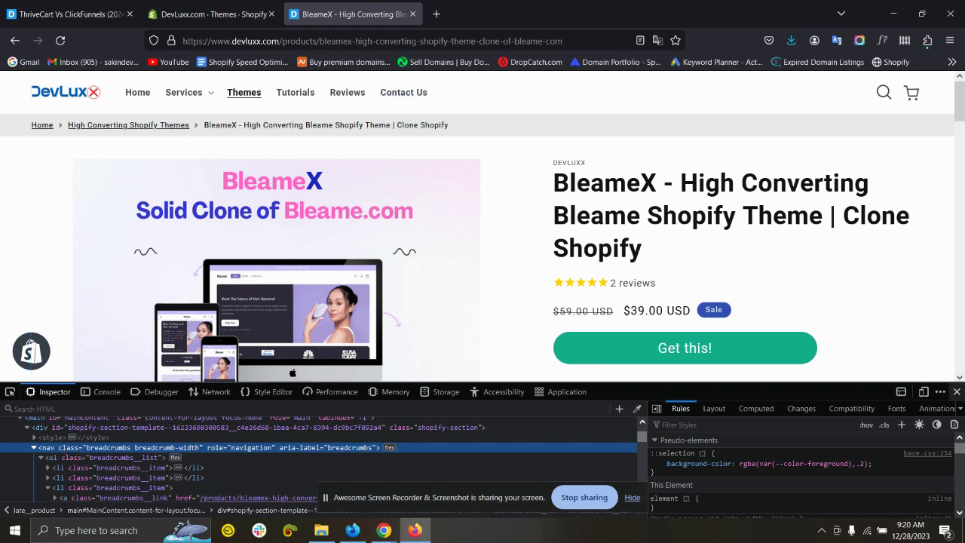
left_click(958, 392)
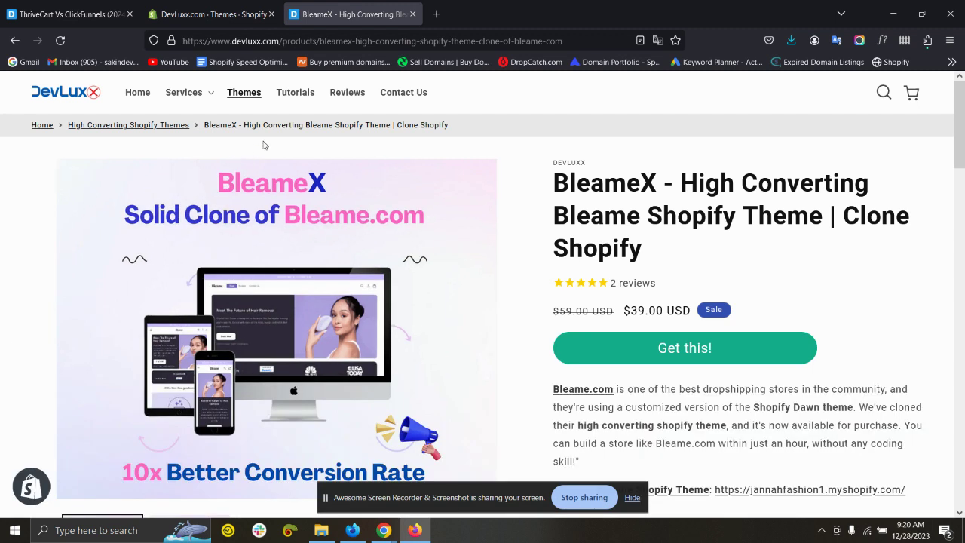
- Open the code editor for the Updated copy of Dawn theme
left_click(213, 13)
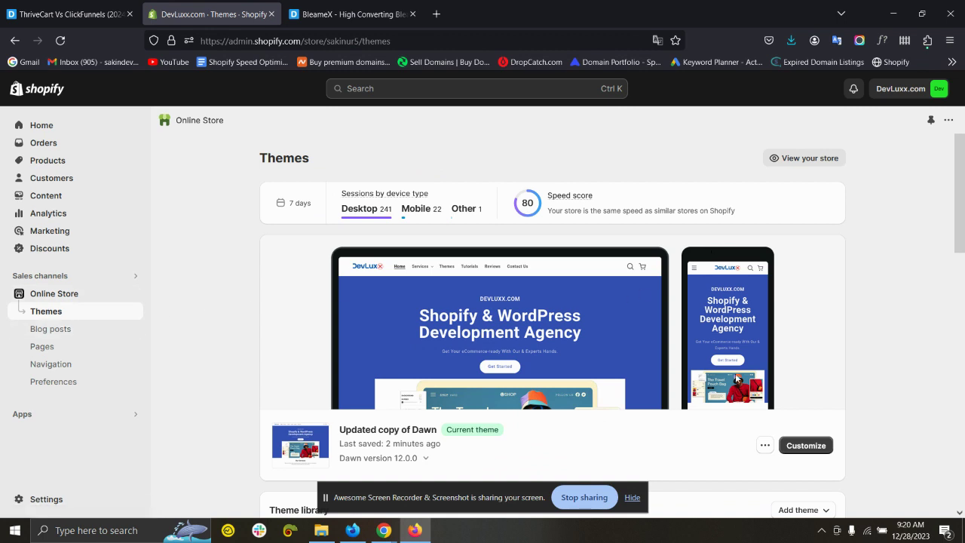
left_click(763, 446)
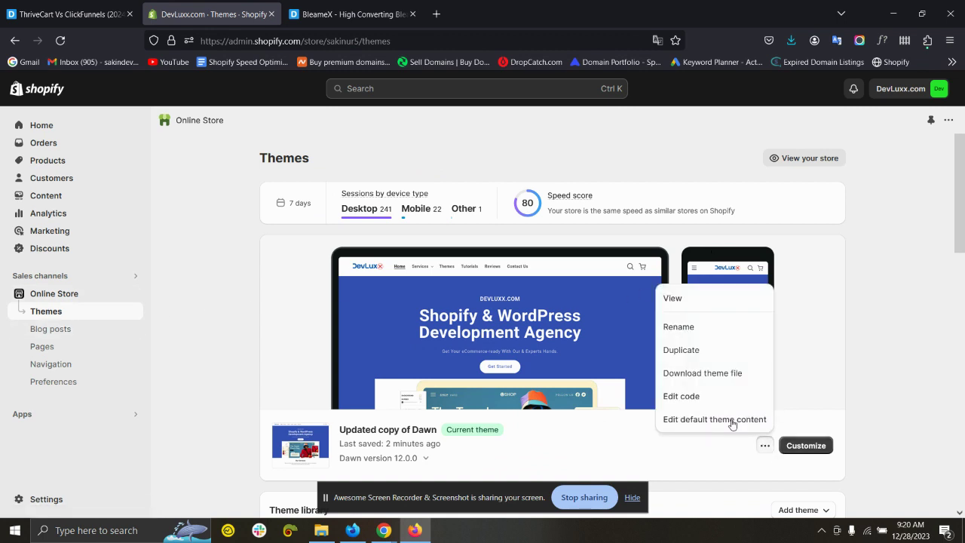
left_click(694, 396)
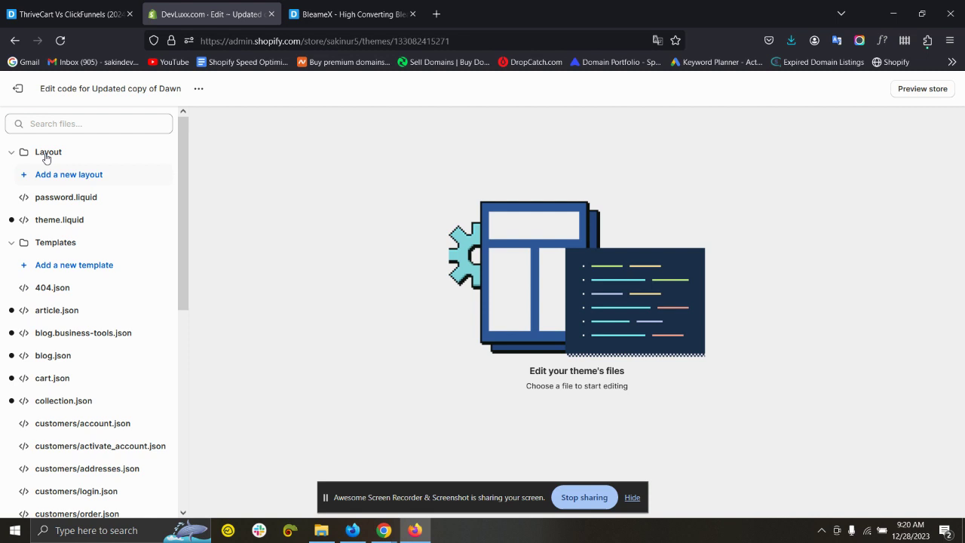
- Create a new section file named breadcrumb in the Sections folder
left_click(46, 155)
left_click(57, 175)
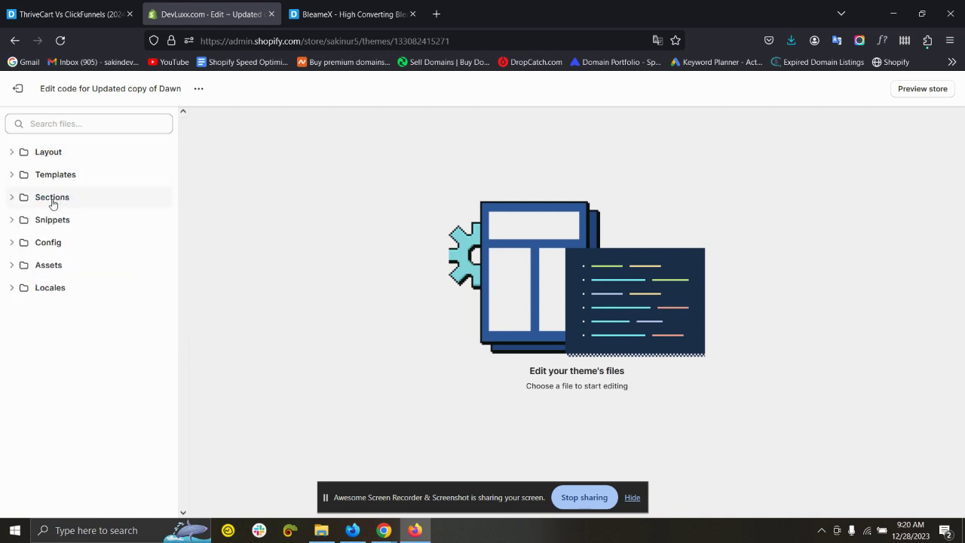
left_click(57, 199)
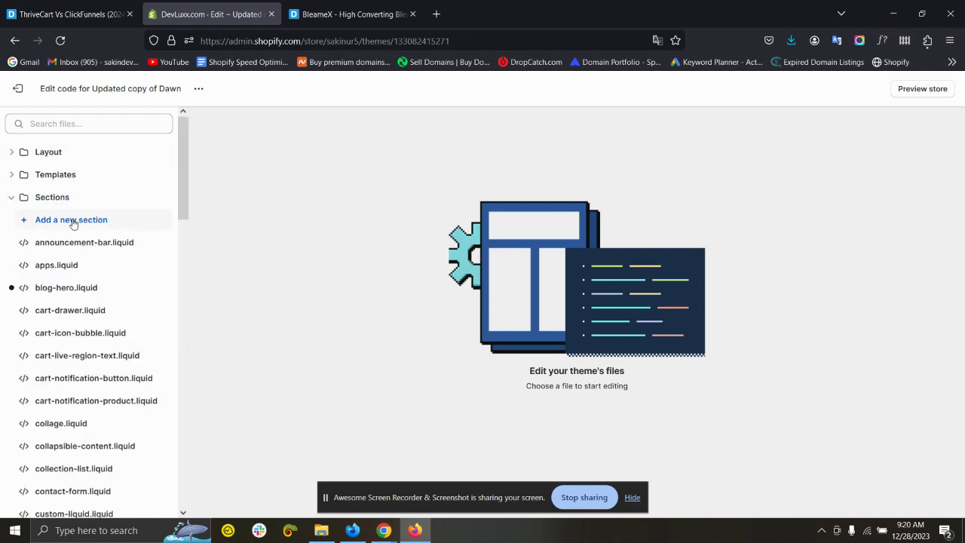
left_click(73, 222)
left_click(385, 324)
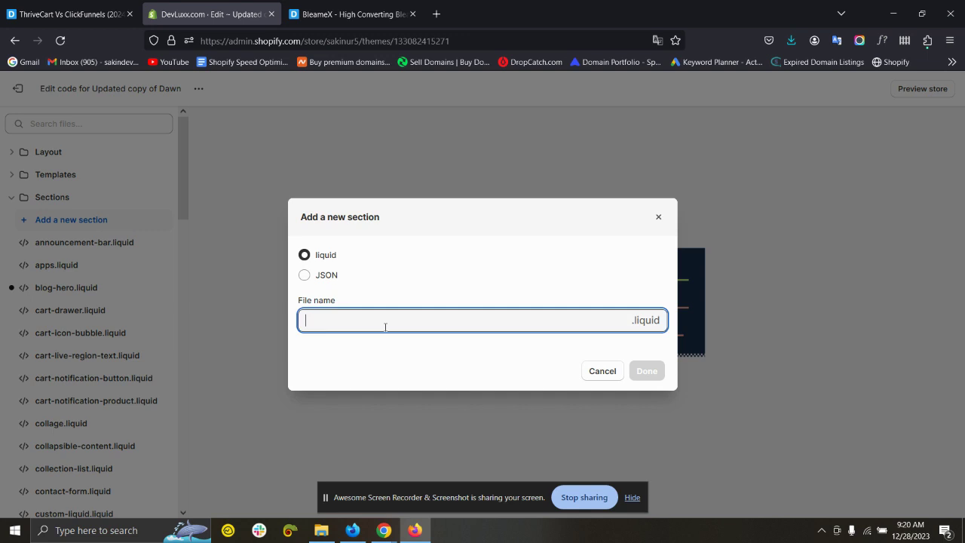
key("super+v")
scroll(383, 217, "down", 5)
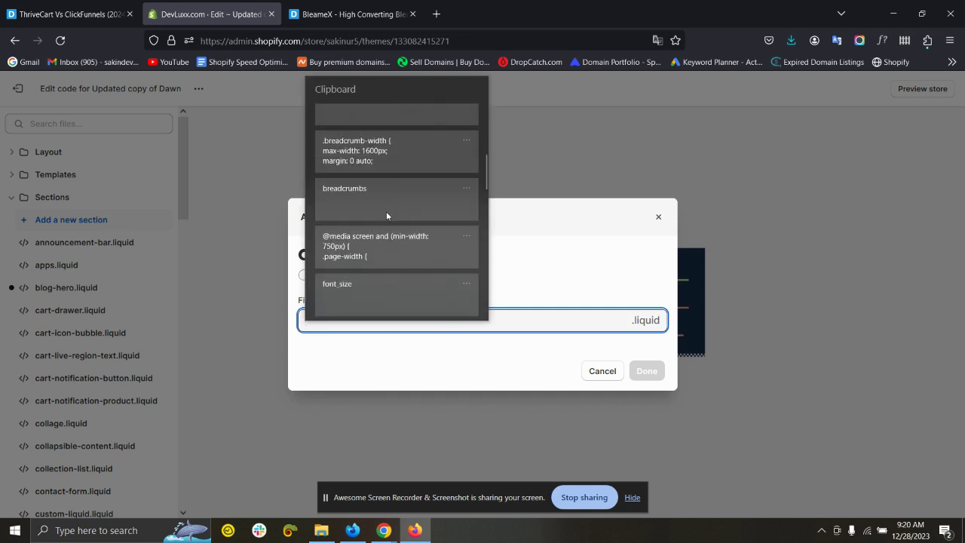
left_click(386, 214)
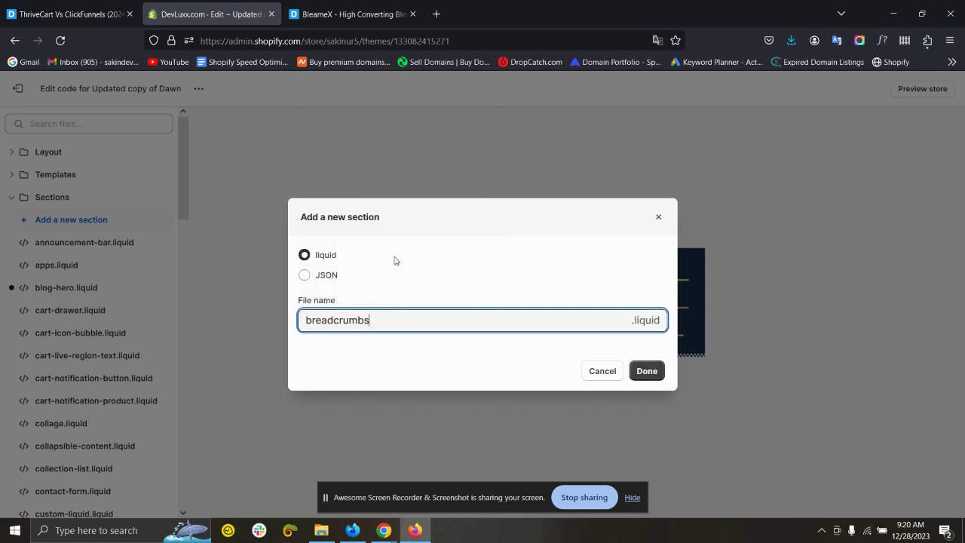
left_click(641, 371)
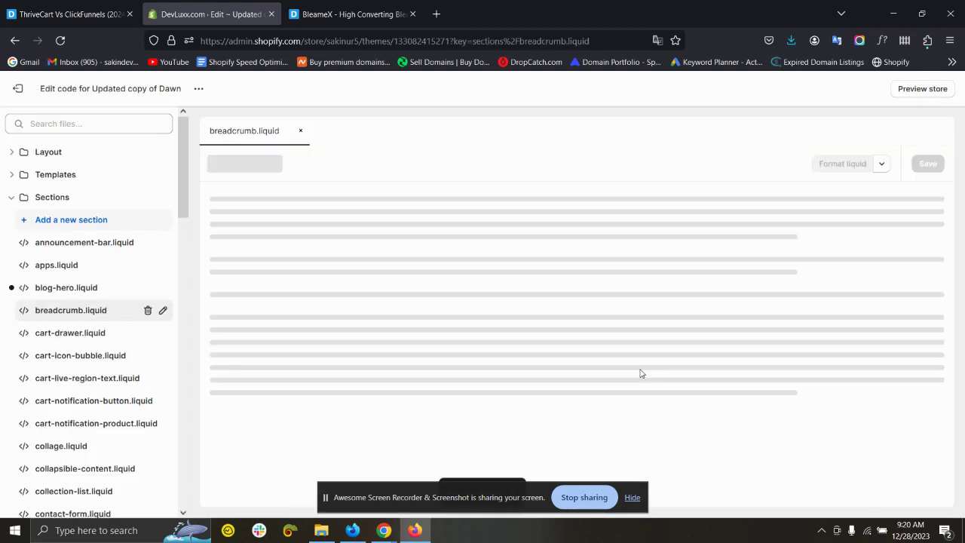
- Open Breadcrumbs.txt from the Desktop in Notepad and select all of its code
left_click(892, 13)
left_click(892, 13)
left_click(892, 12)
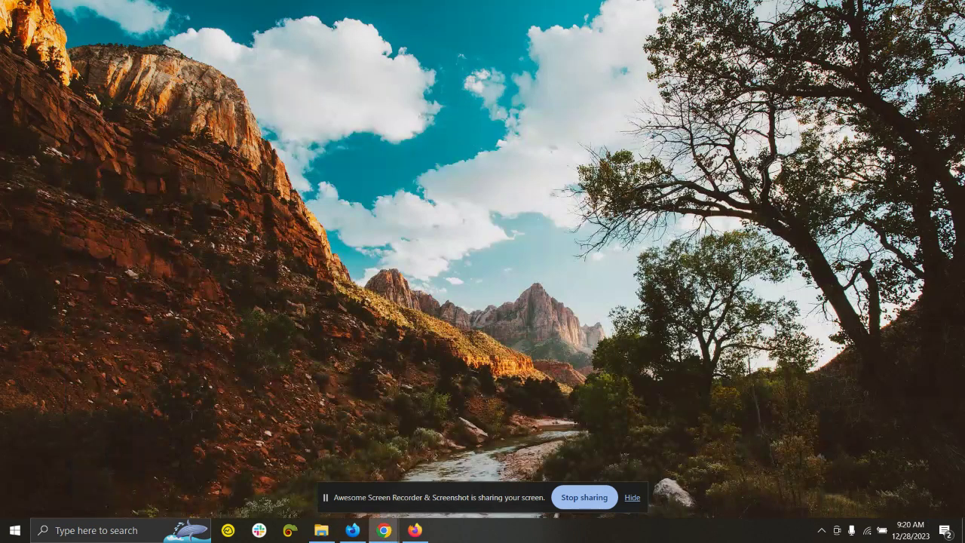
left_click(321, 530)
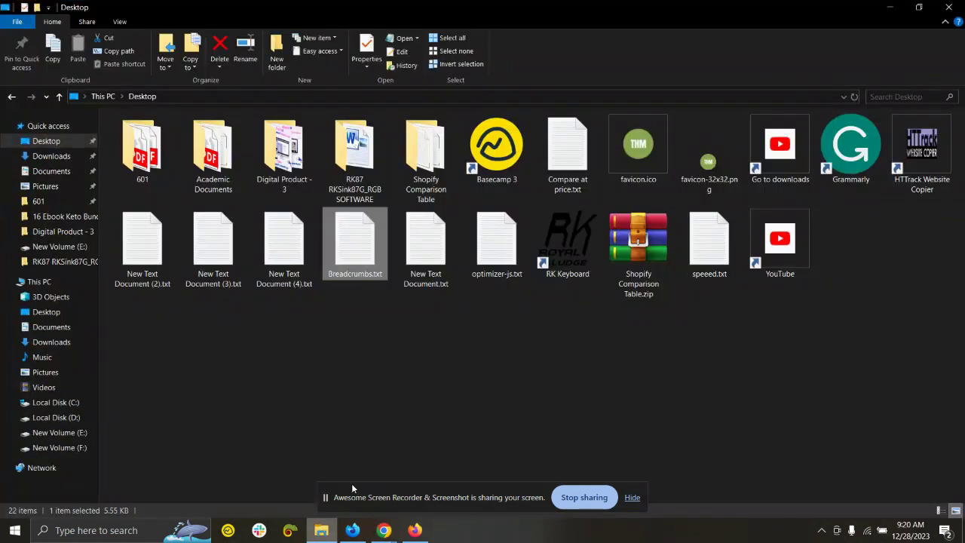
double_click(354, 260)
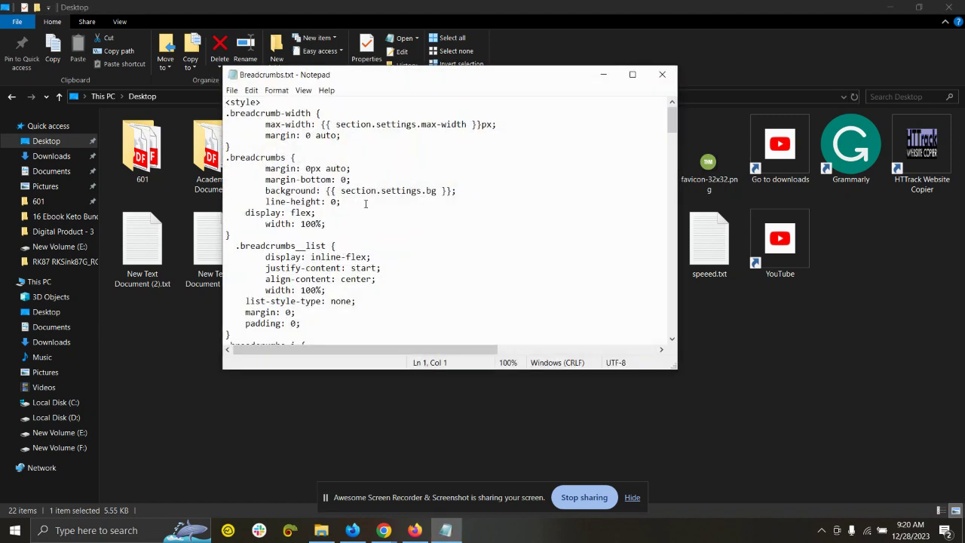
left_click(366, 200)
key("ctrl+a")
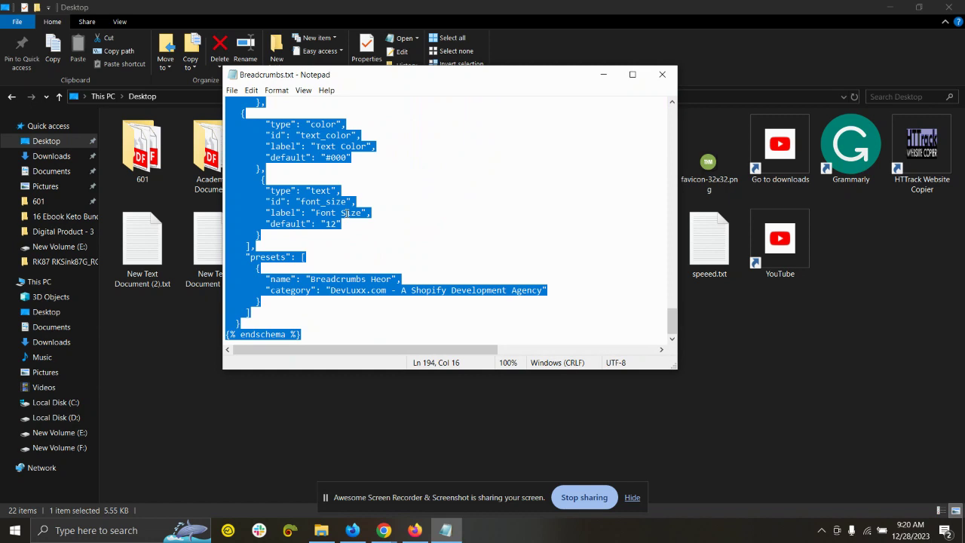
- Replace breadcrumb.liquid's starter code with the pasted breadcrumbs code and save it
left_click(415, 529)
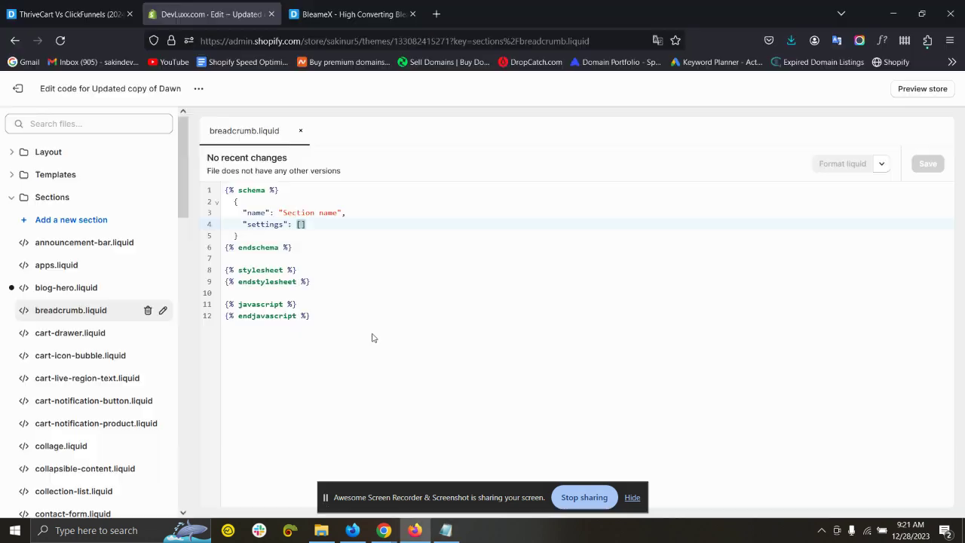
left_click(350, 305)
left_click(339, 329)
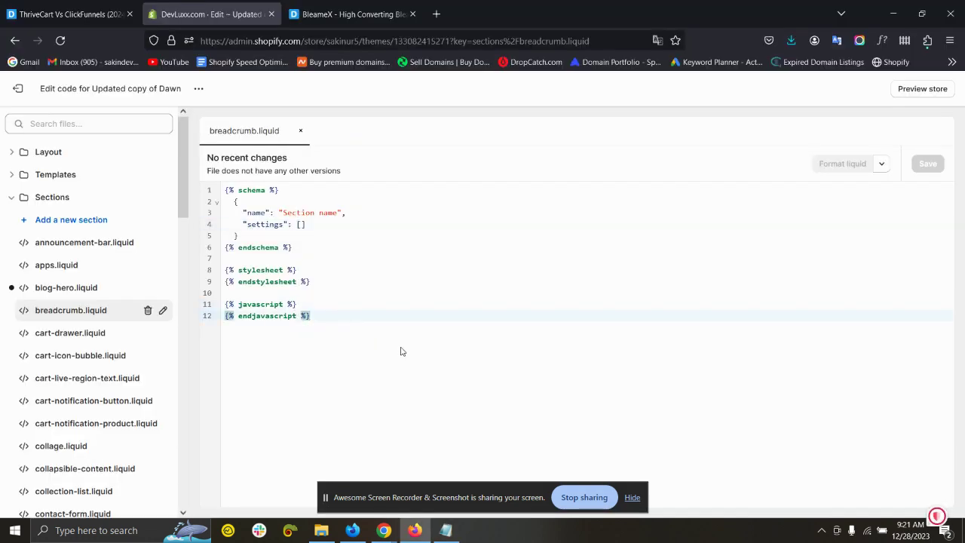
key("ctrl+a")
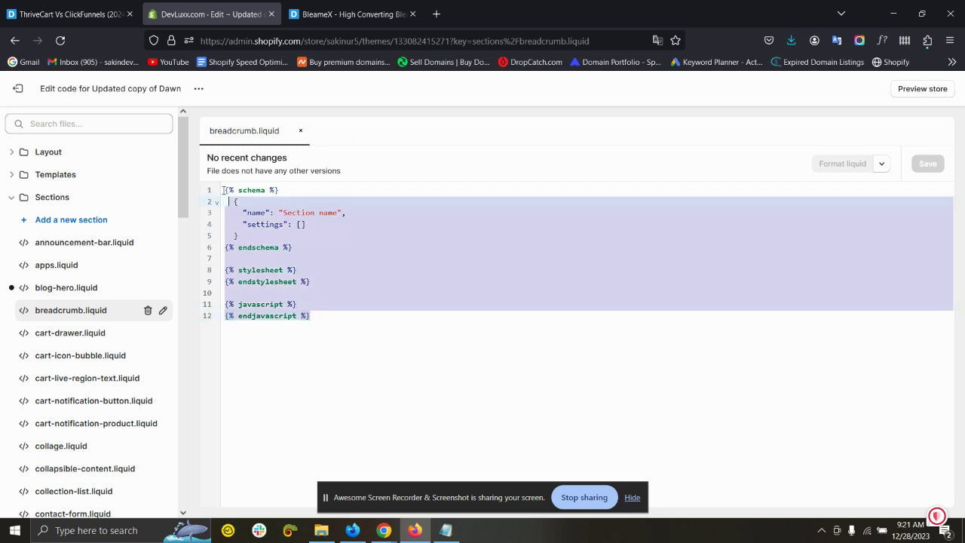
key("BackSpace")
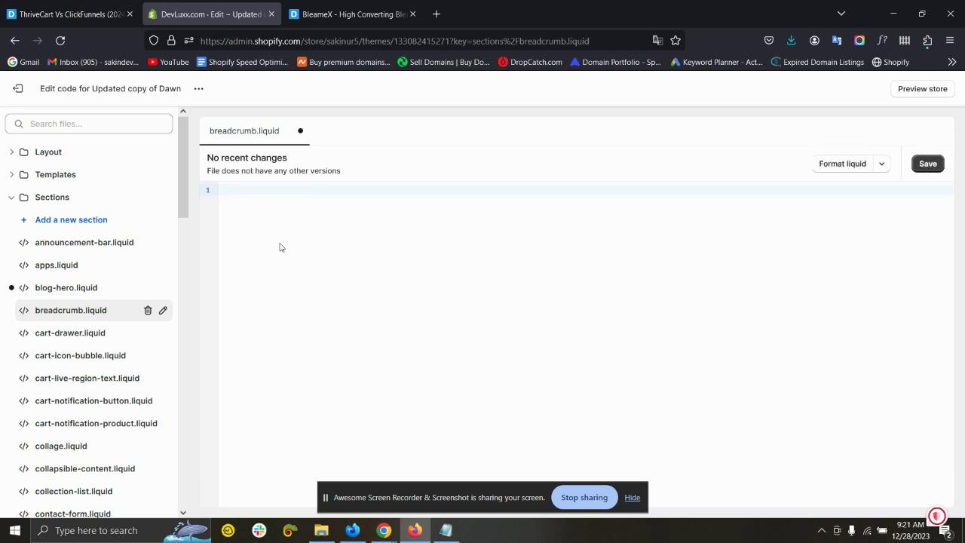
key("ctrl+v")
scroll(932, 212, "up", 6)
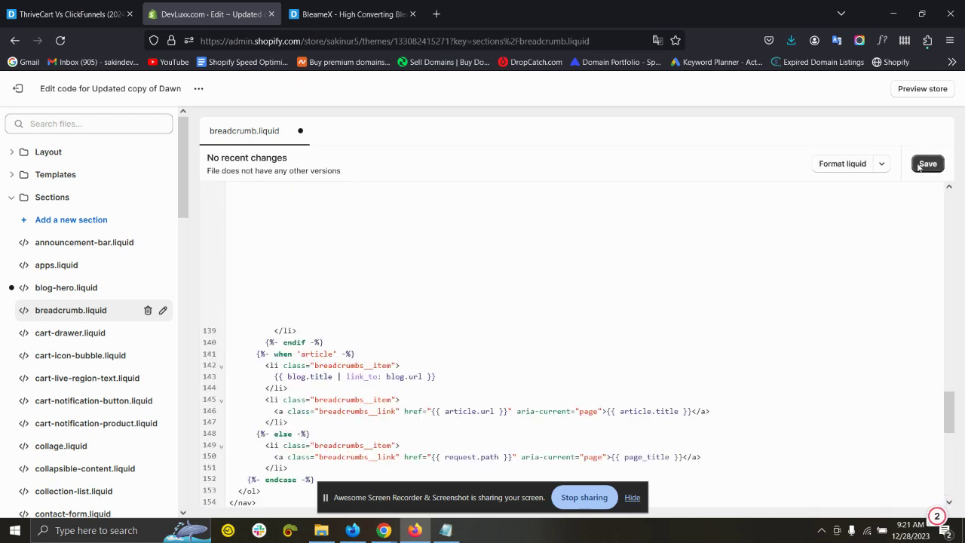
left_click(919, 167)
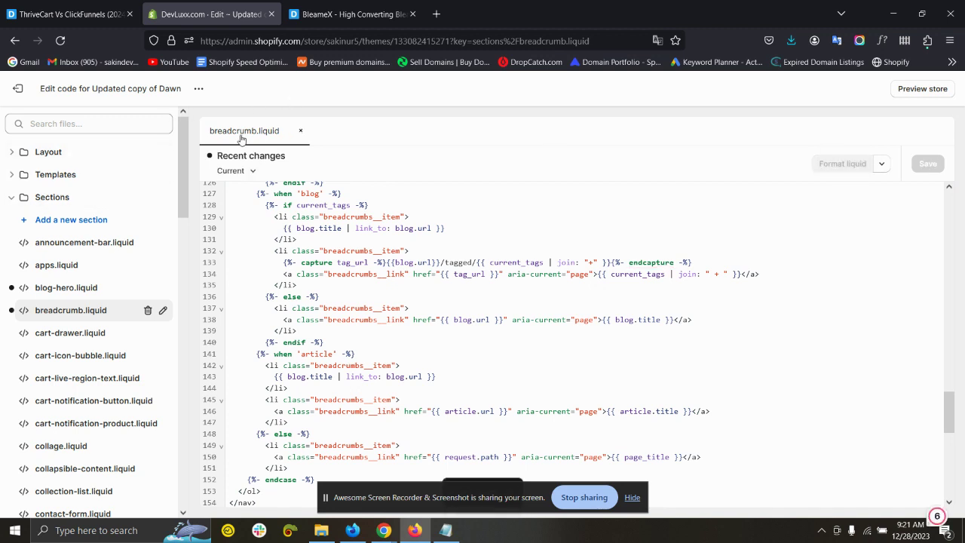
- Open the theme customizer in a new tab, keeping the breadcrumb.liquid code in view
left_click(198, 88)
left_click(151, 113)
left_click(233, 13)
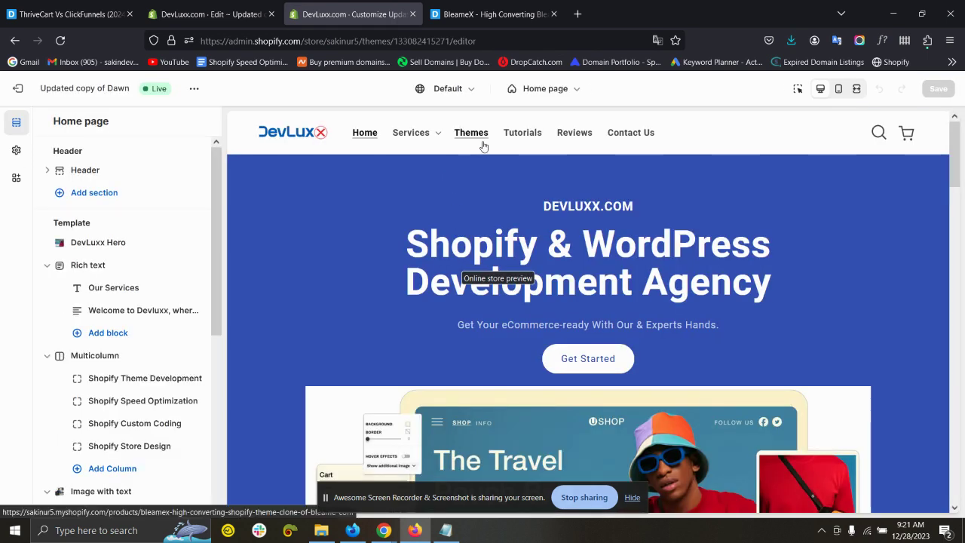
- Switch the theme editor to the Products > Default product template
left_click_drag(473, 136, 456, 184)
left_click(453, 89)
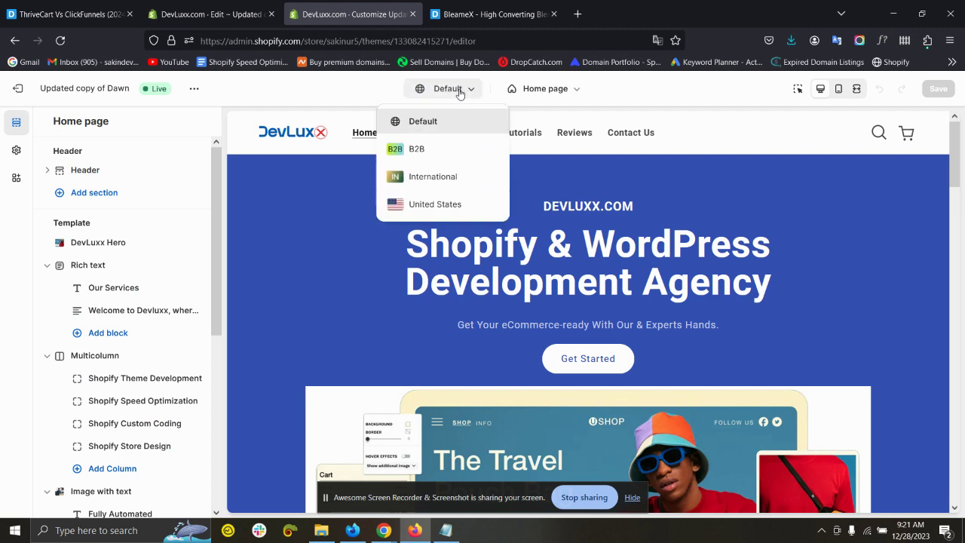
left_click(517, 91)
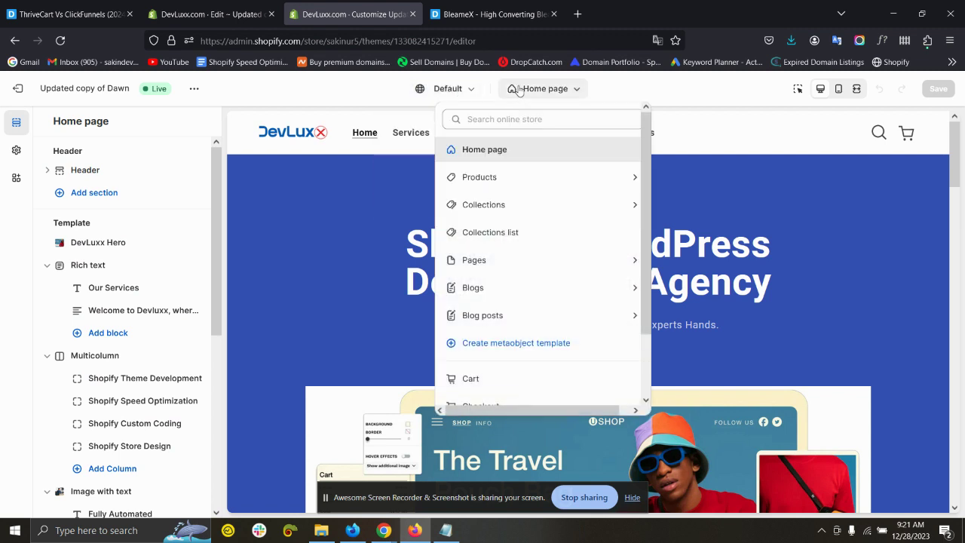
left_click(493, 175)
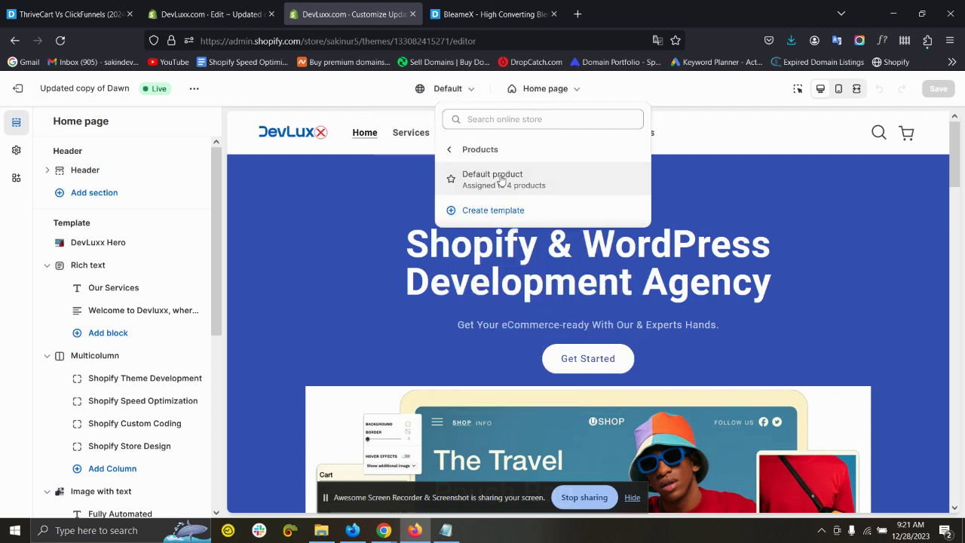
left_click(501, 179)
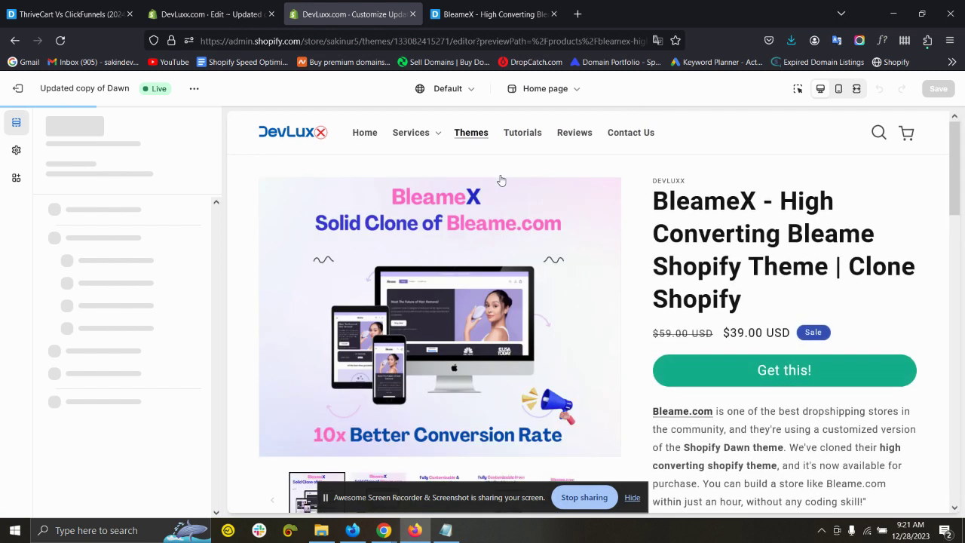
scroll(136, 340, "down", 3)
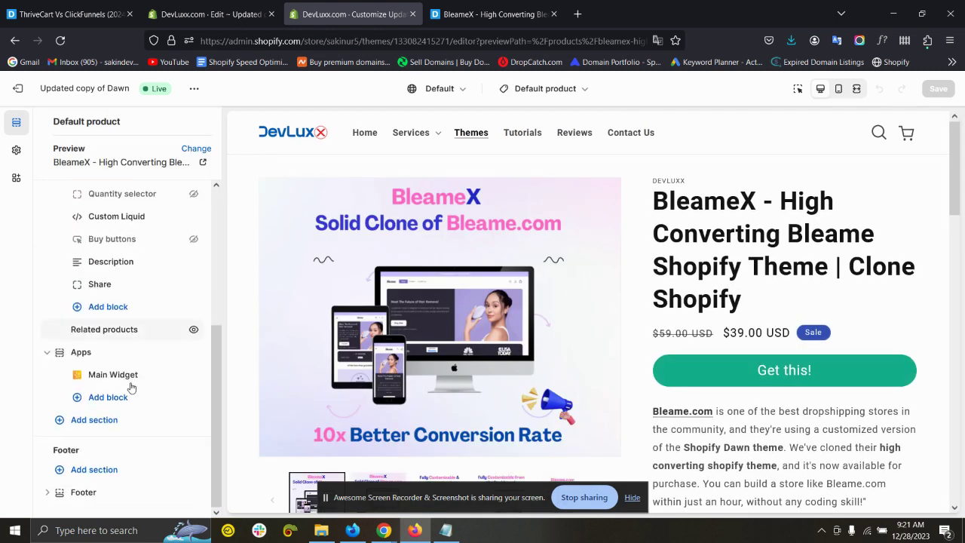
- Add the Breadcrumbs section found by searching 'bred' and drag it to the template's top
left_click(97, 427)
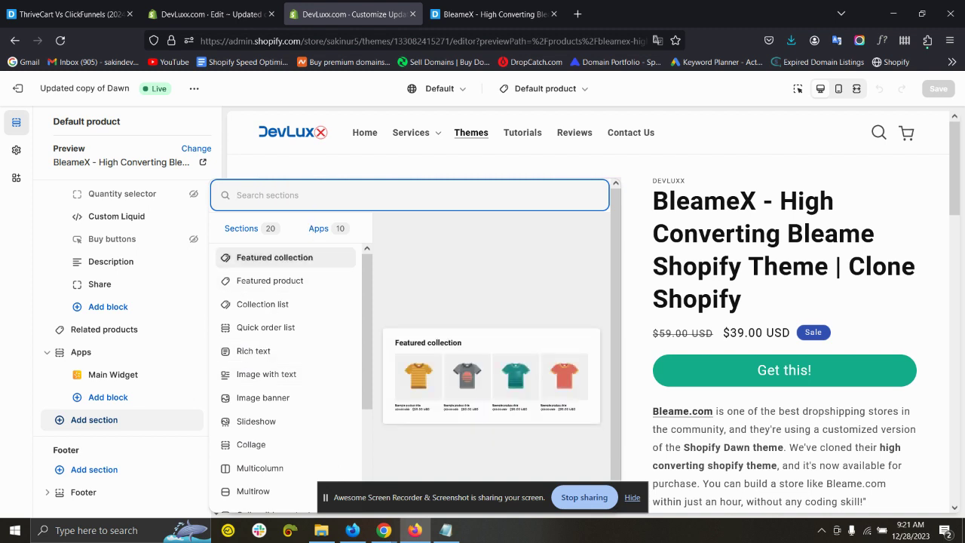
type("bred")
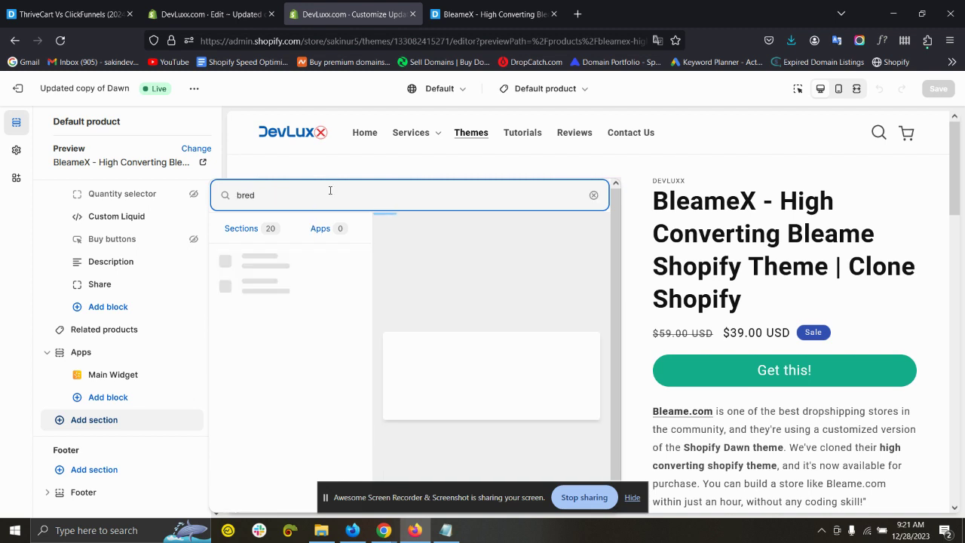
left_click(297, 260)
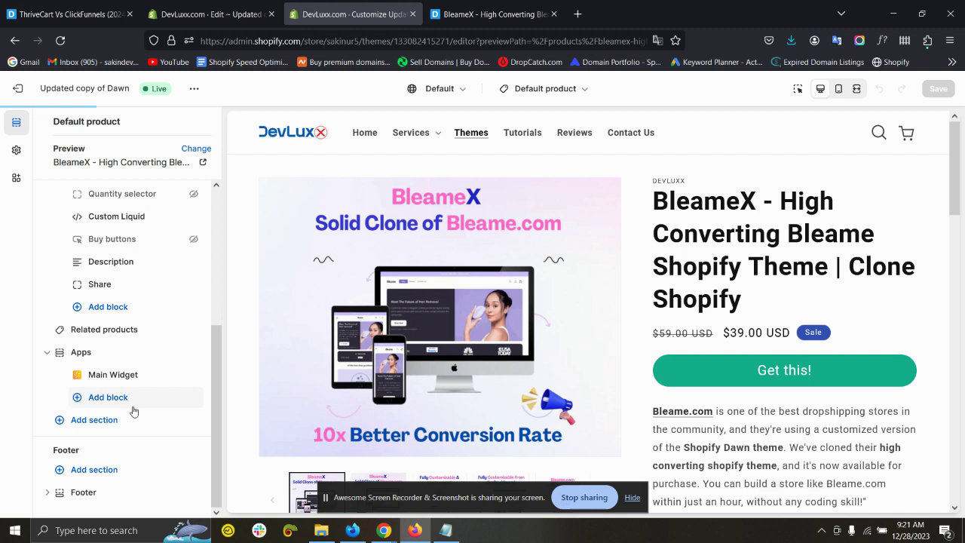
left_click_drag(59, 397, 26, 279)
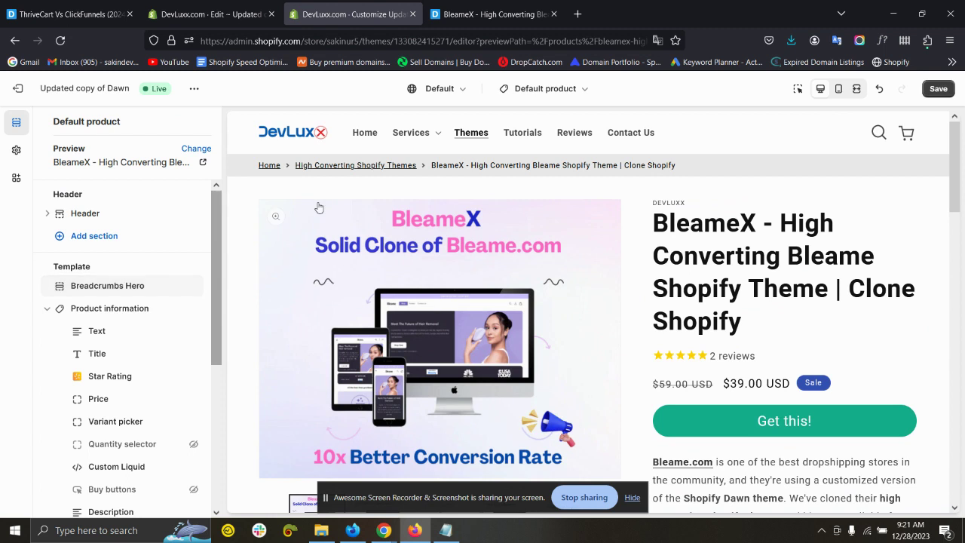
- Open Breadcrumbs Hero settings and try appending px to the 1600 max width, then remove it
left_click(102, 284)
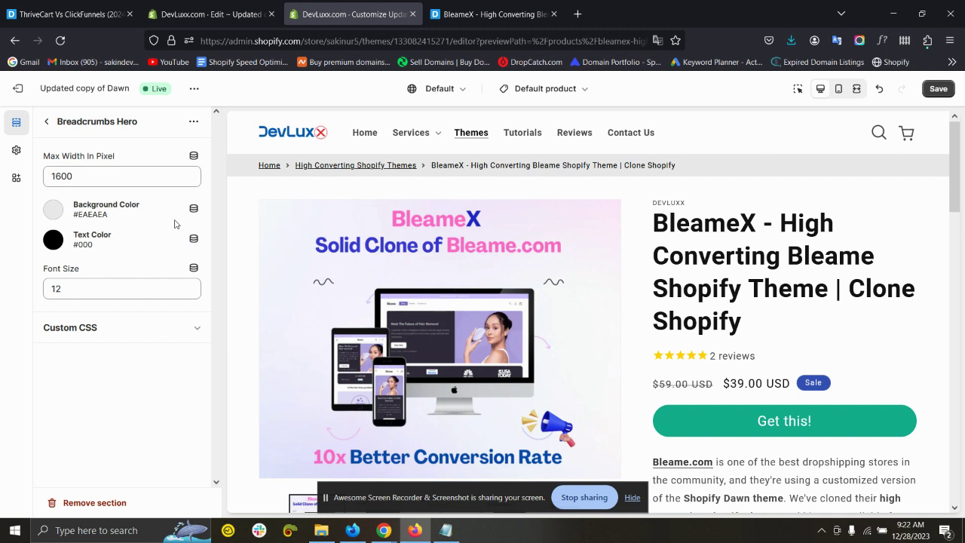
left_click_drag(87, 176, 38, 172)
left_click(121, 178)
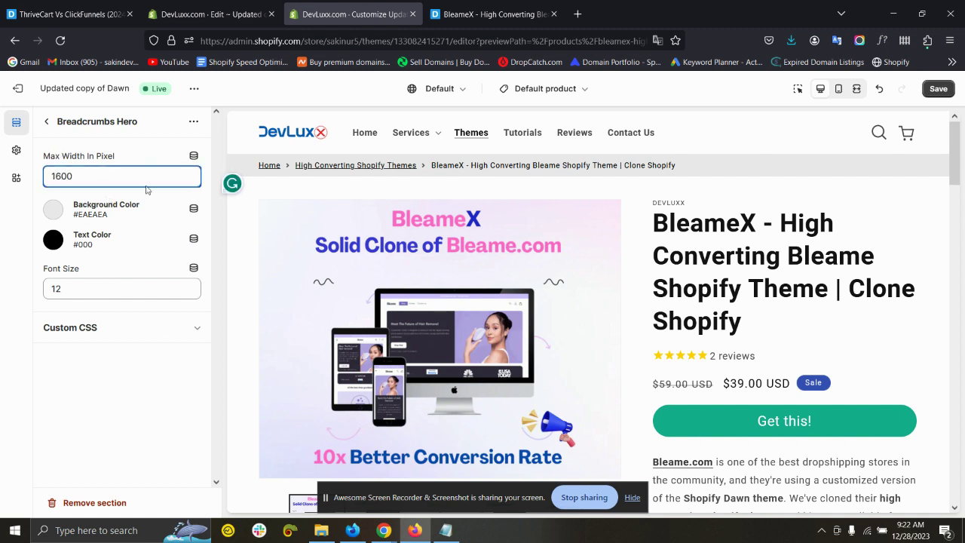
type("px")
key("BackSpace")
key("BackSpace")
- Preview a font size of 16, then set it back to 12
left_click(98, 291)
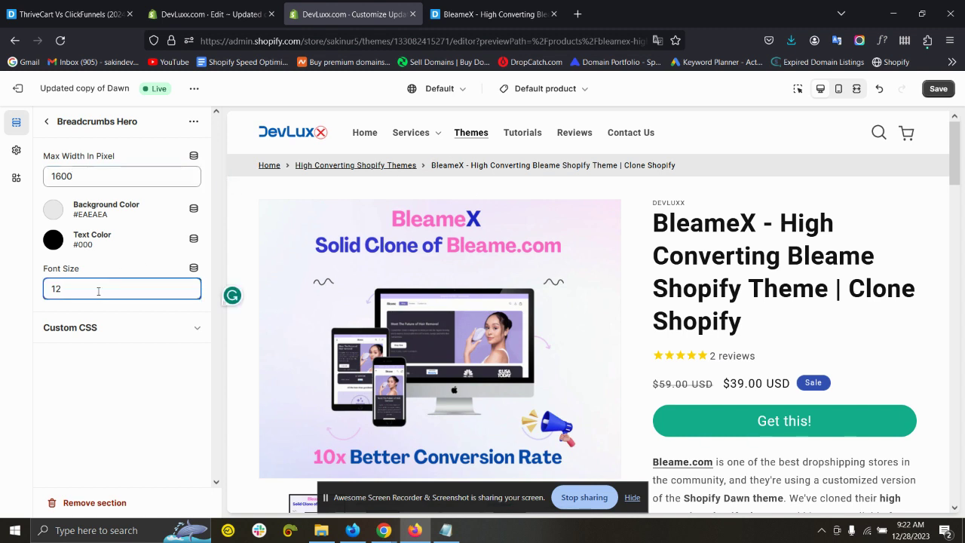
key("BackSpace")
type("6")
left_click(15, 306)
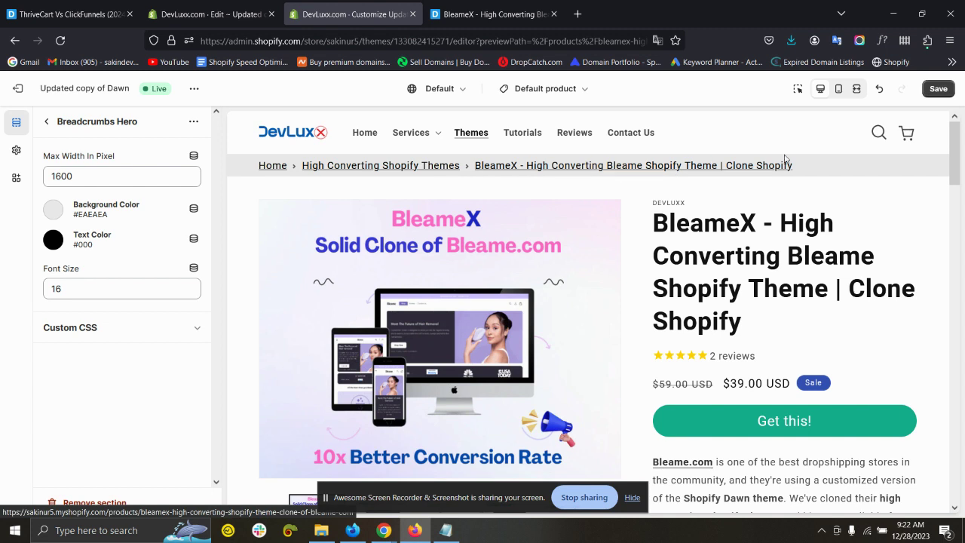
left_click(103, 294)
key("BackSpace")
type("2")
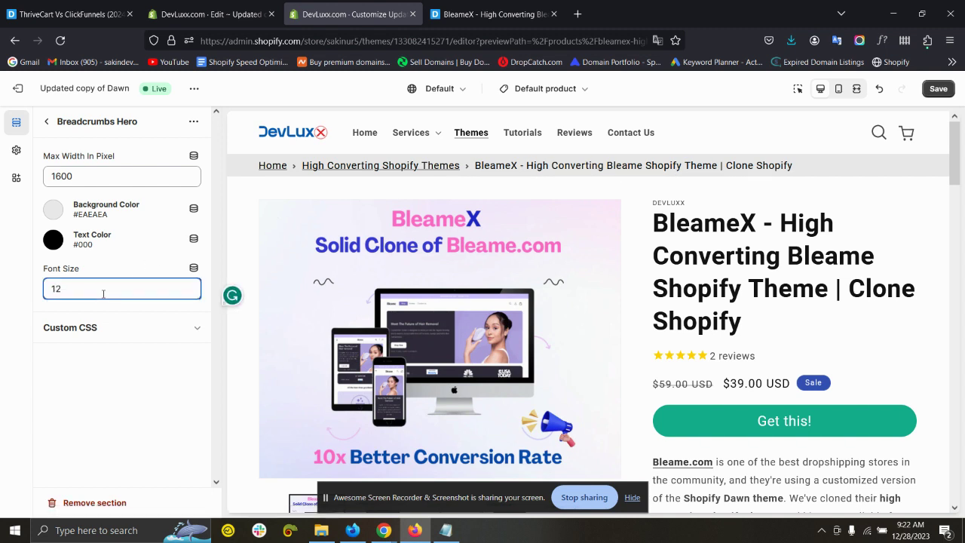
- Try red #FF0000 breadcrumb text, then set the text colour back to #000000
left_click(53, 239)
type("FF0000")
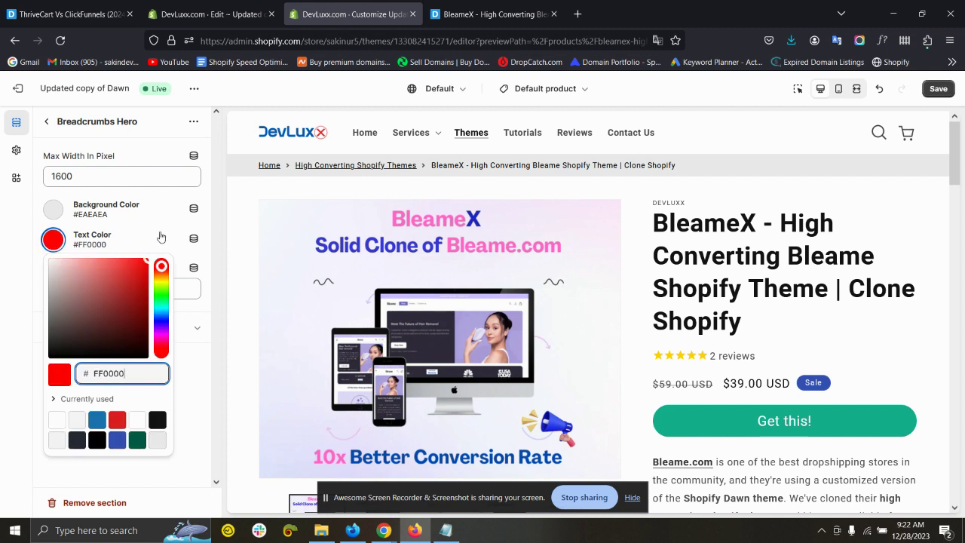
left_click(162, 236)
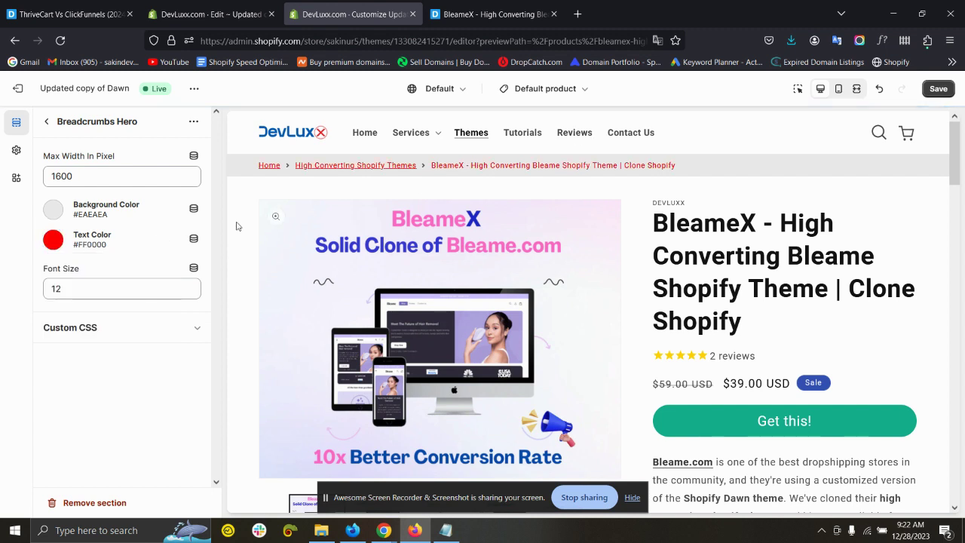
left_click(60, 248)
key("ctrl+a")
type("000000")
left_click(10, 352)
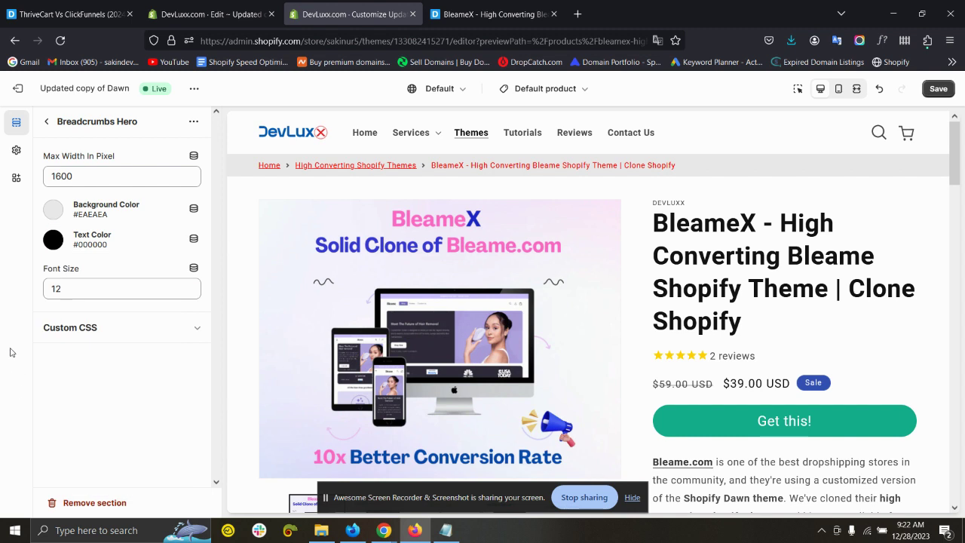
- Set the breadcrumbs background colour to light grey #F6F6F6
left_click(54, 209)
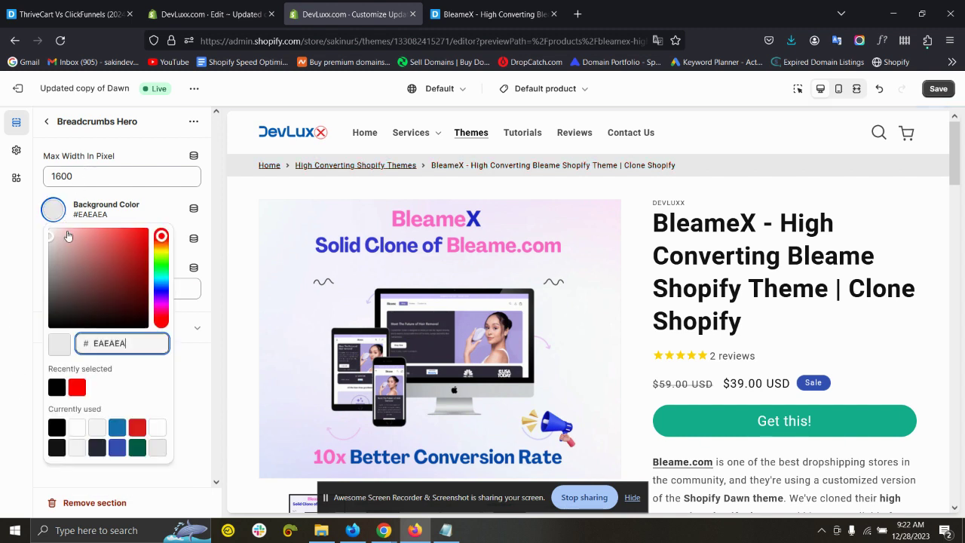
left_click_drag(58, 242, 36, 230)
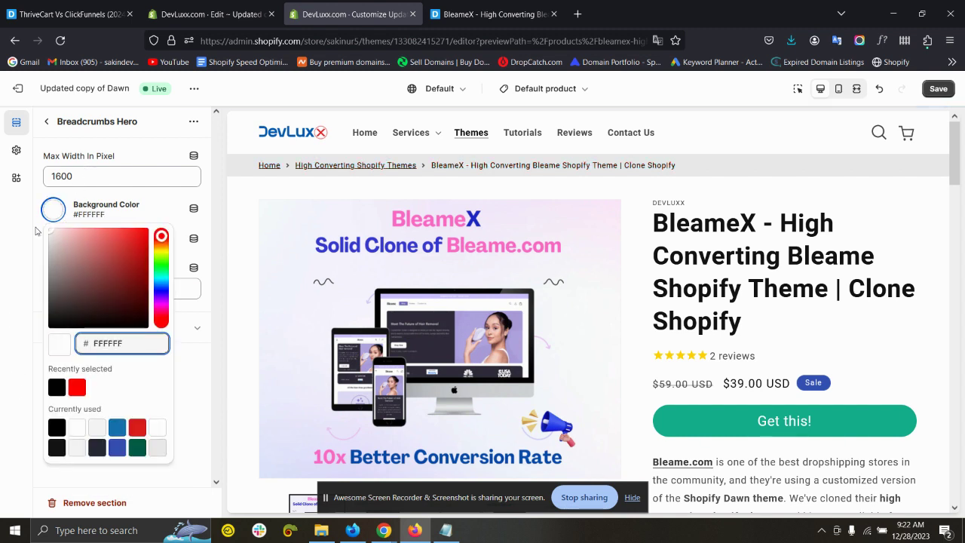
left_click(34, 230)
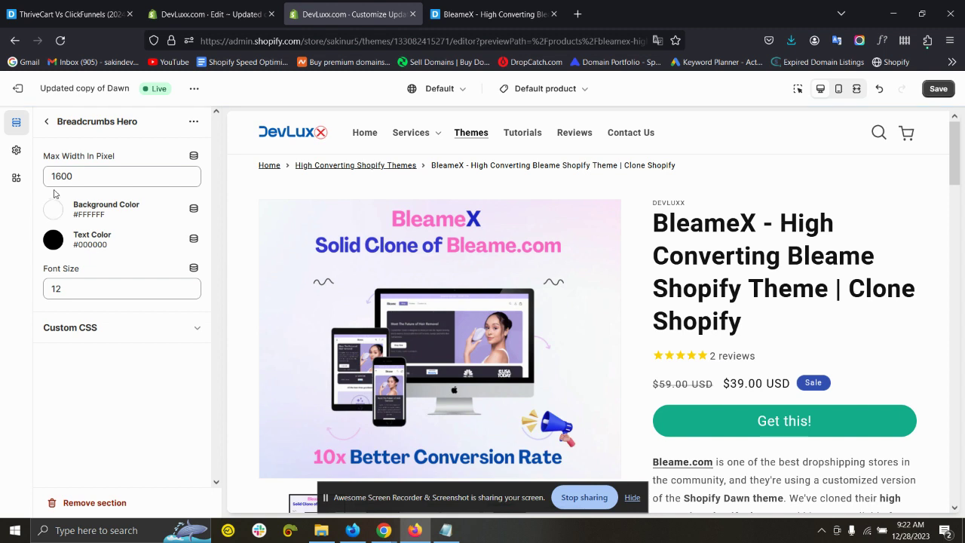
left_click(52, 214)
left_click_drag(51, 247, 46, 236)
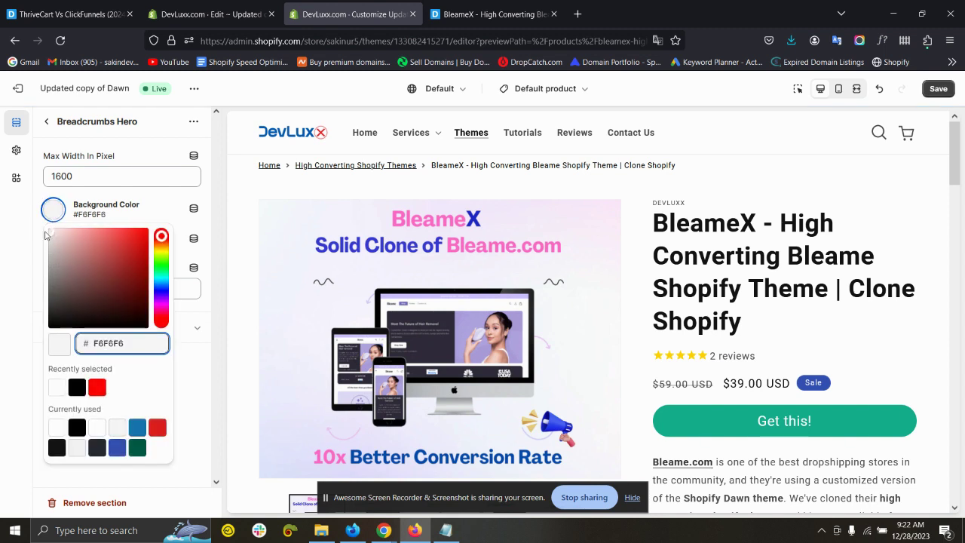
left_click(8, 236)
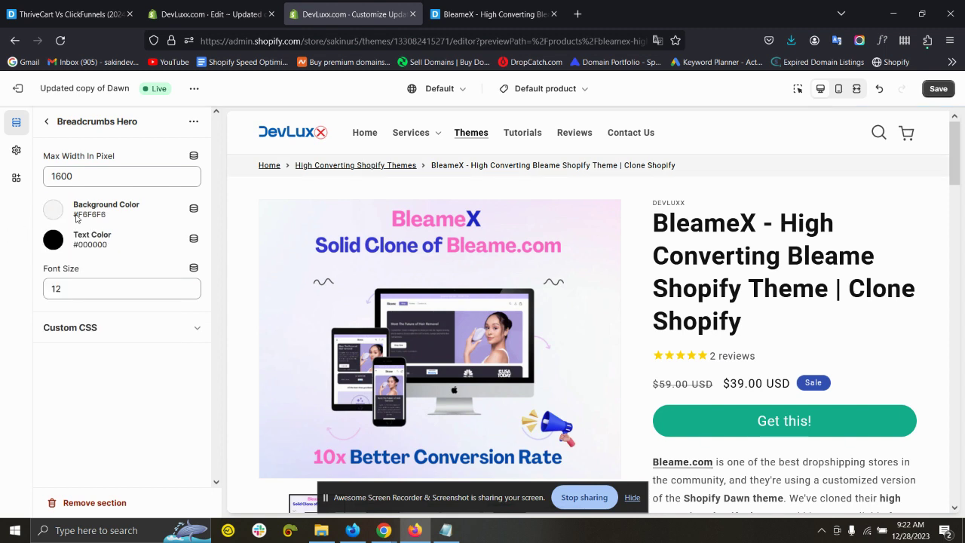
- Save the template, then view the live storefront's Themes, Shopify Tutorials and Business Tools pages
left_click(938, 88)
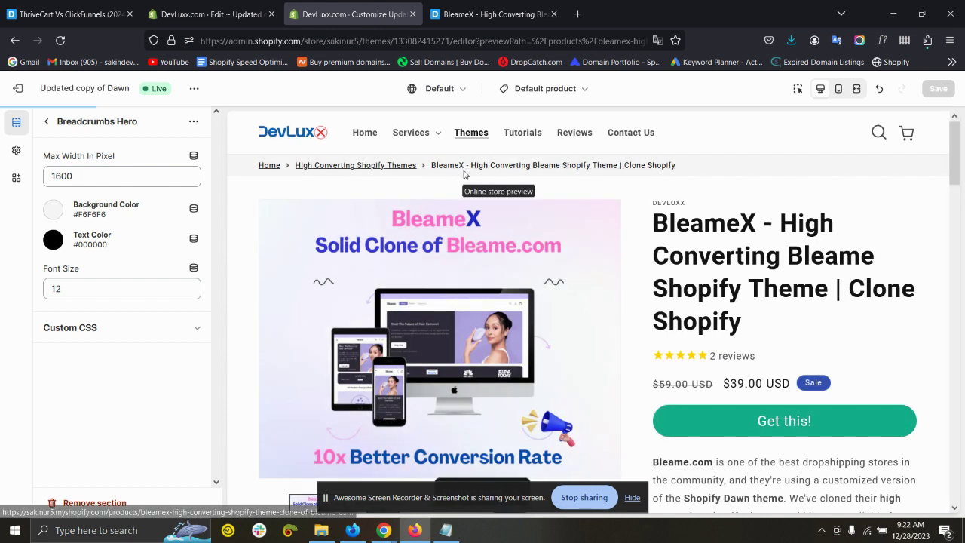
left_click(524, 6)
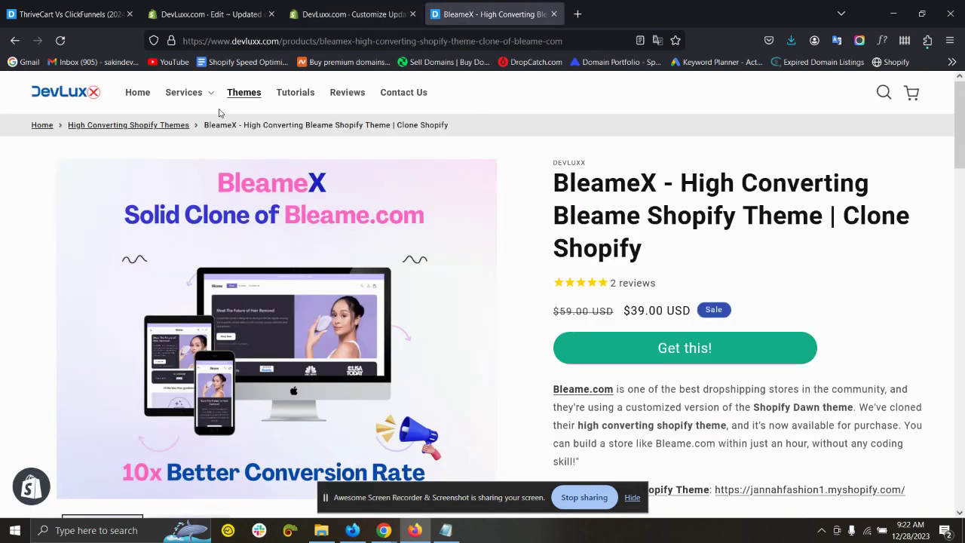
left_click(242, 93)
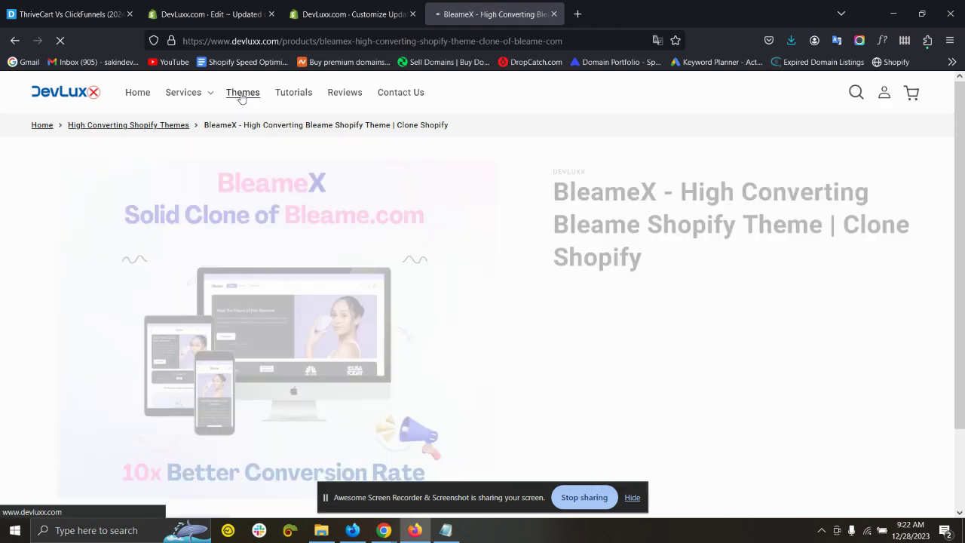
left_click(305, 96)
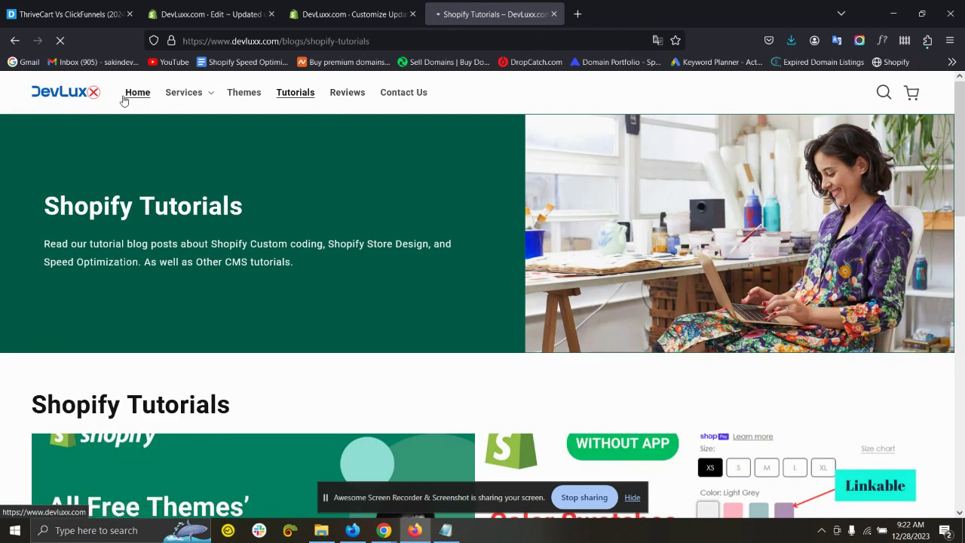
left_click(249, 261)
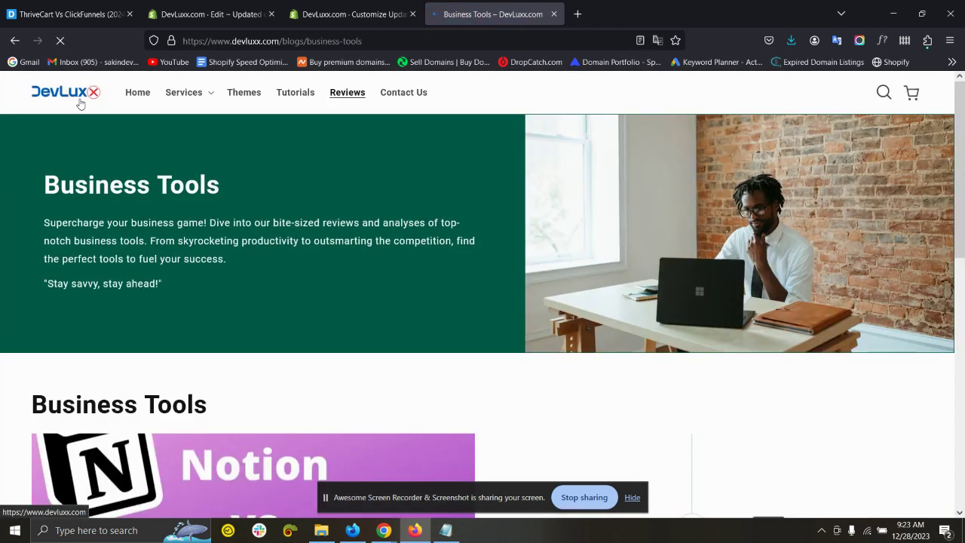
left_click(81, 104)
- Switch the theme editor preview to the Product Reviews blog template
key("ctrl+shift+Tab")
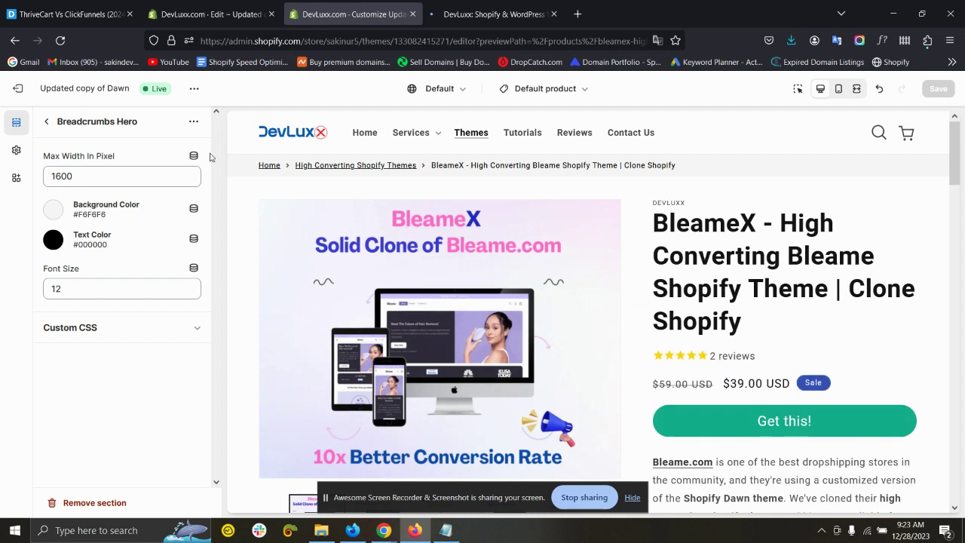
left_click(452, 93)
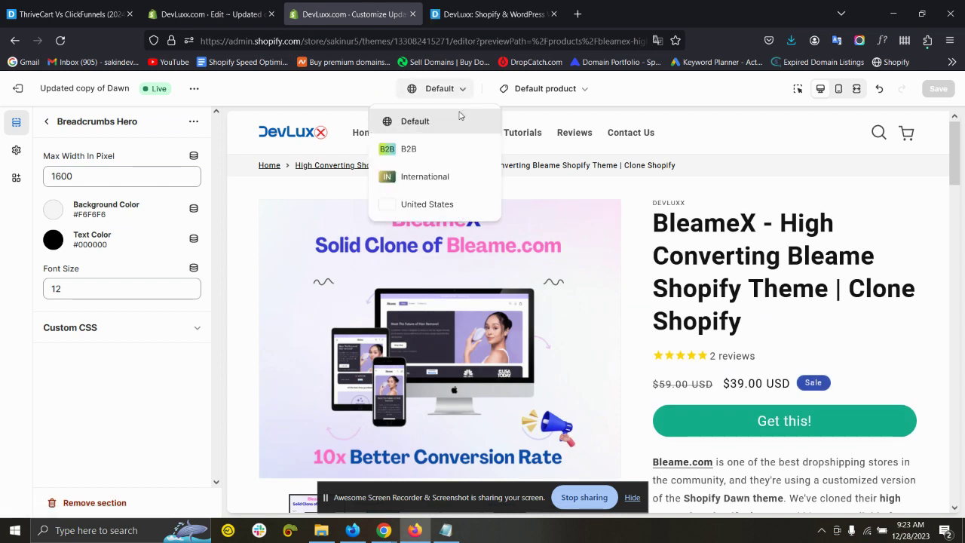
left_click(519, 88)
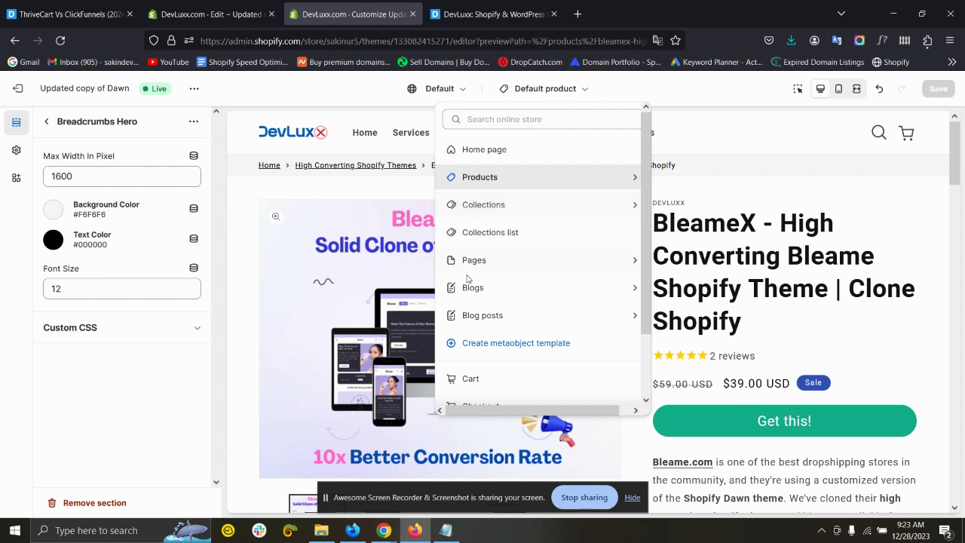
left_click(519, 292)
left_click(500, 182)
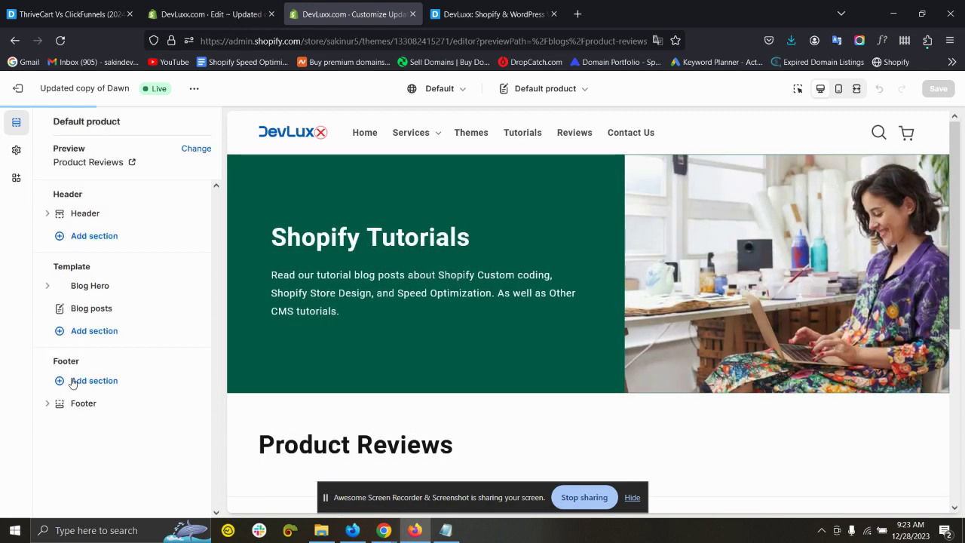
- Add Breadcrumbs Hero, place it between Blog Hero and Blog posts, and save
left_click(95, 405)
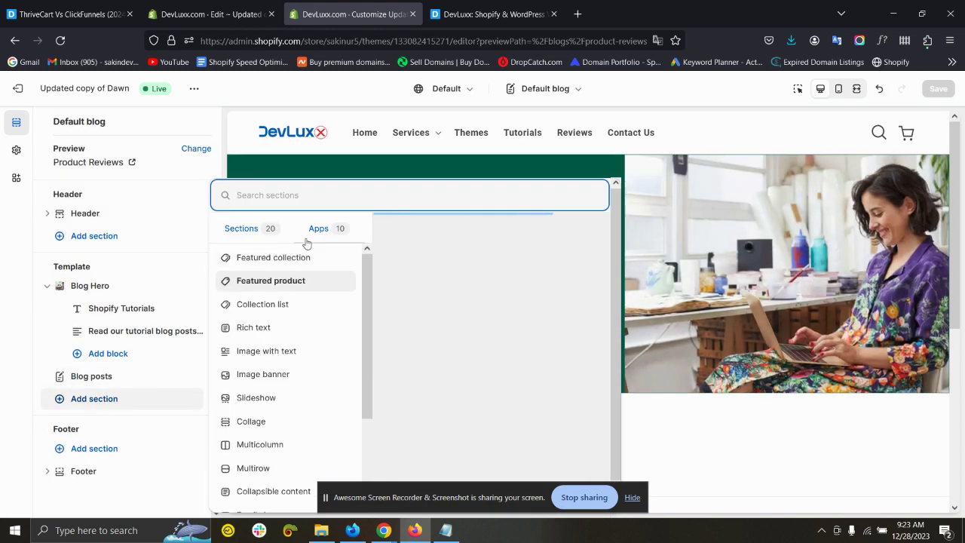
type("bred")
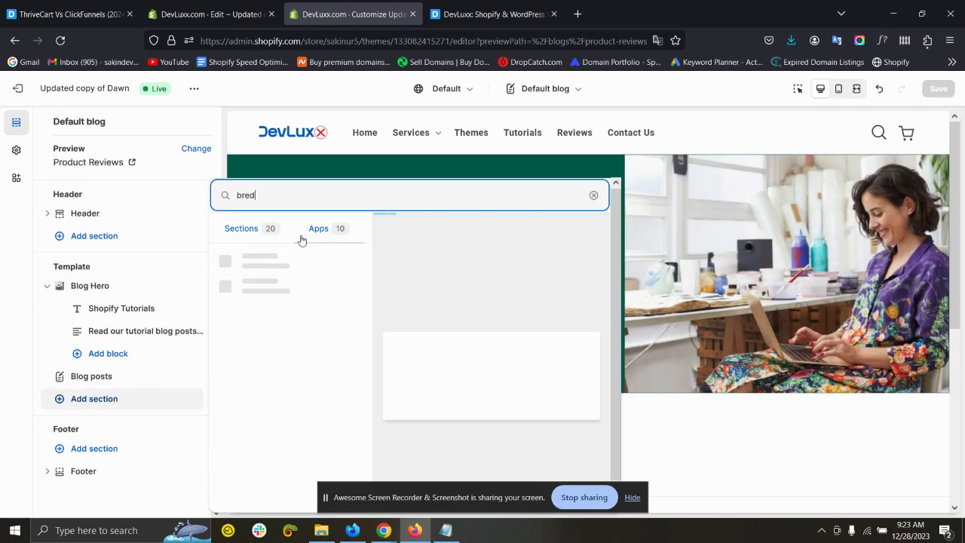
left_click(305, 260)
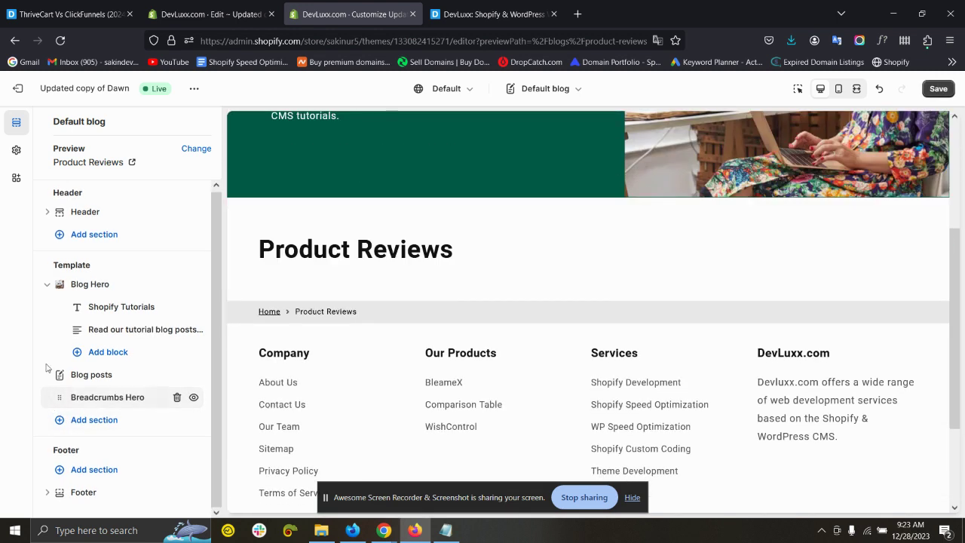
left_click_drag(47, 367, 46, 285)
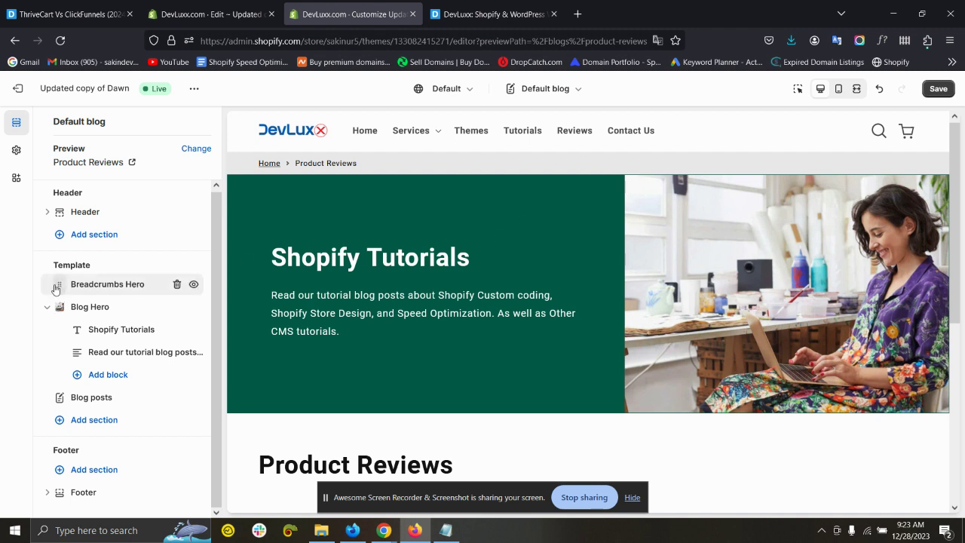
left_click_drag(54, 284, 47, 371)
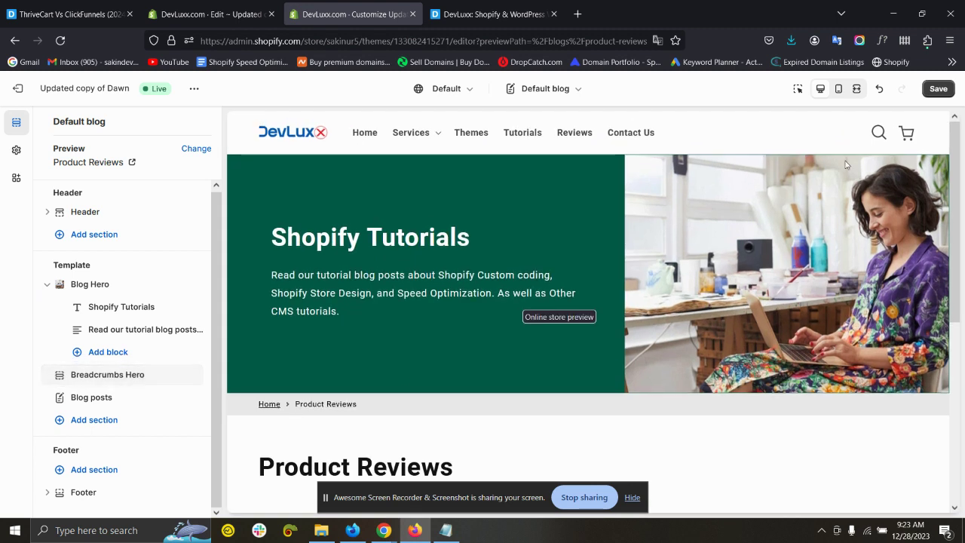
left_click(939, 92)
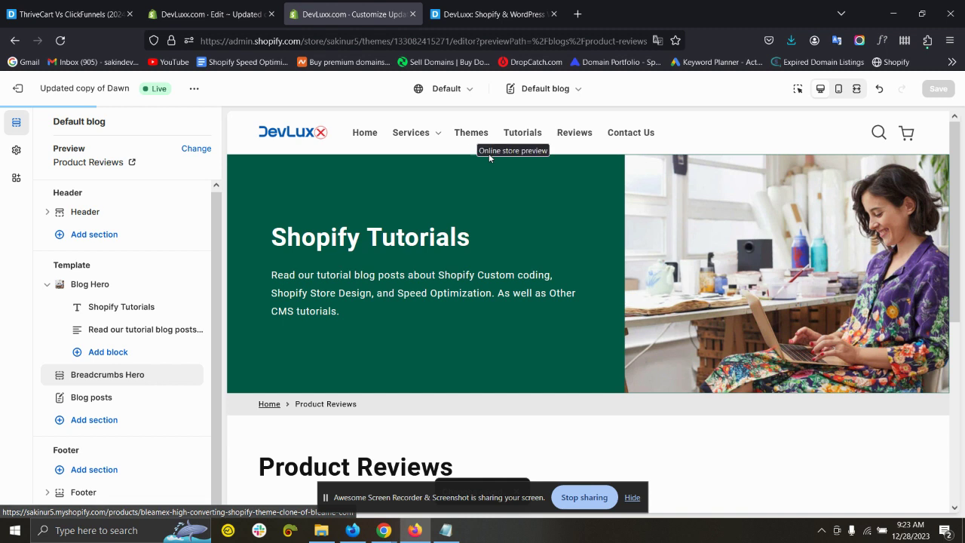
- Browse the DevLuxx storefront home page and BleameX product page, then return to the theme editor
left_click(483, 13)
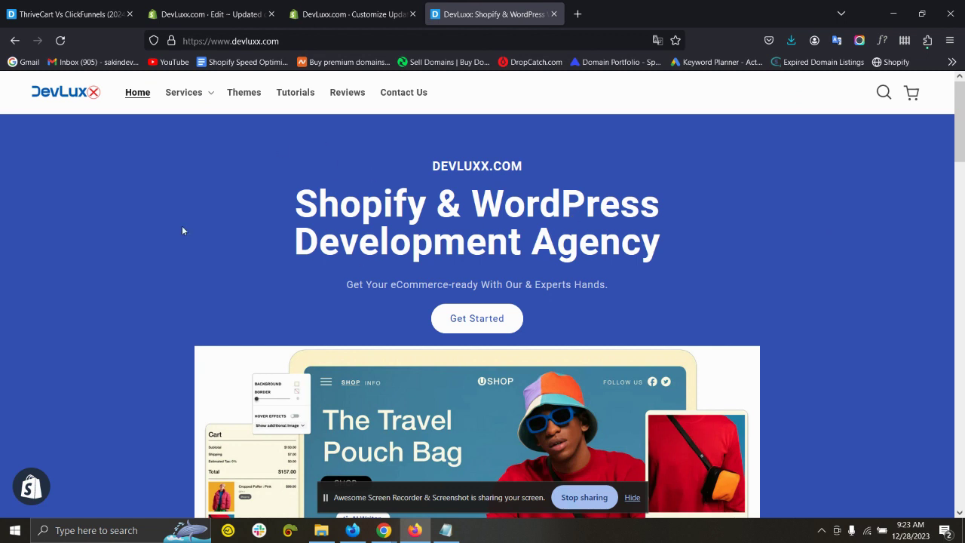
scroll(181, 225, "down", 2)
scroll(442, 286, "up", 2)
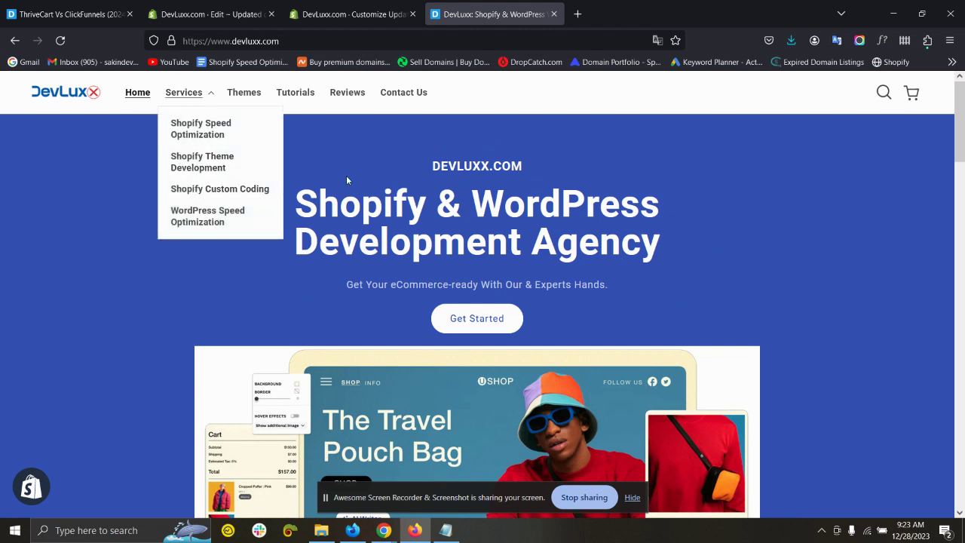
left_click(242, 98)
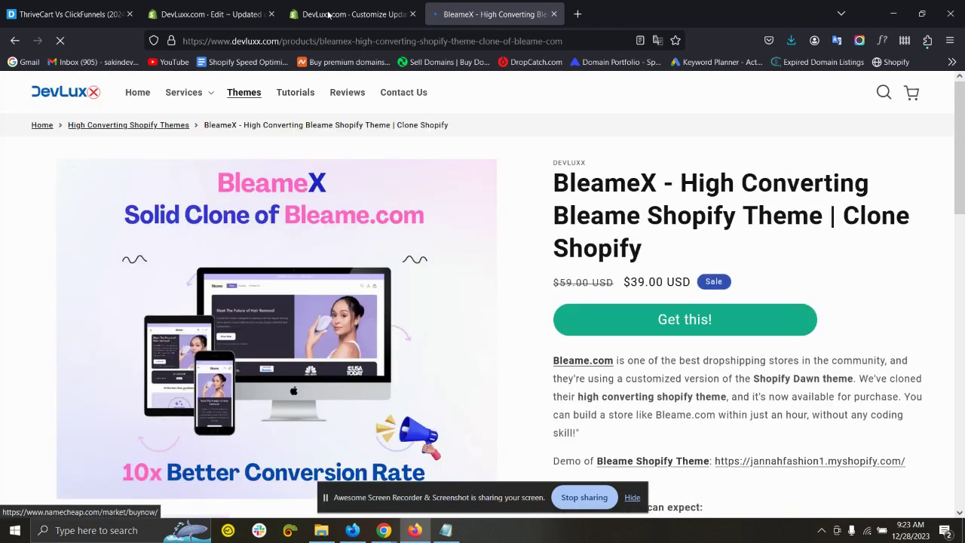
left_click(328, 14)
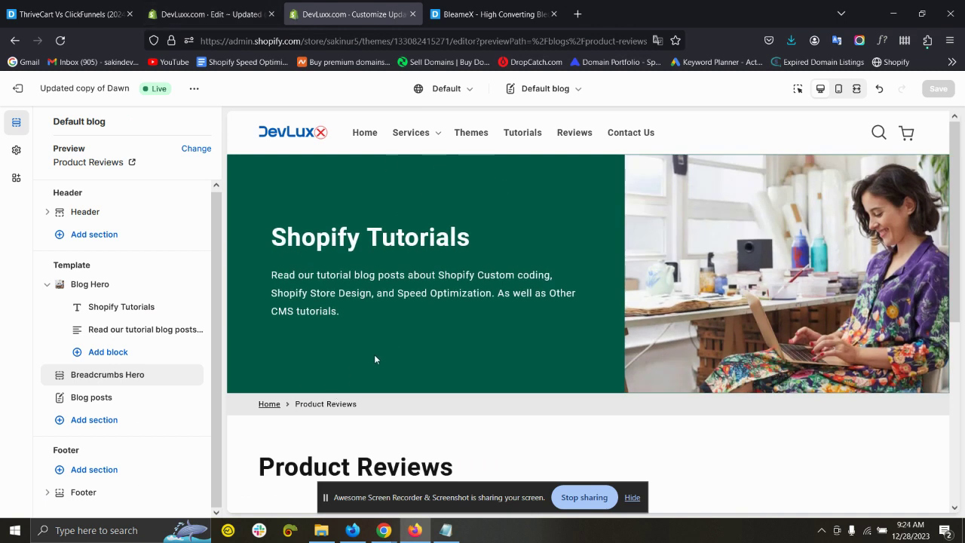
- Preview the Default collection template in the theme editor
left_click(468, 90)
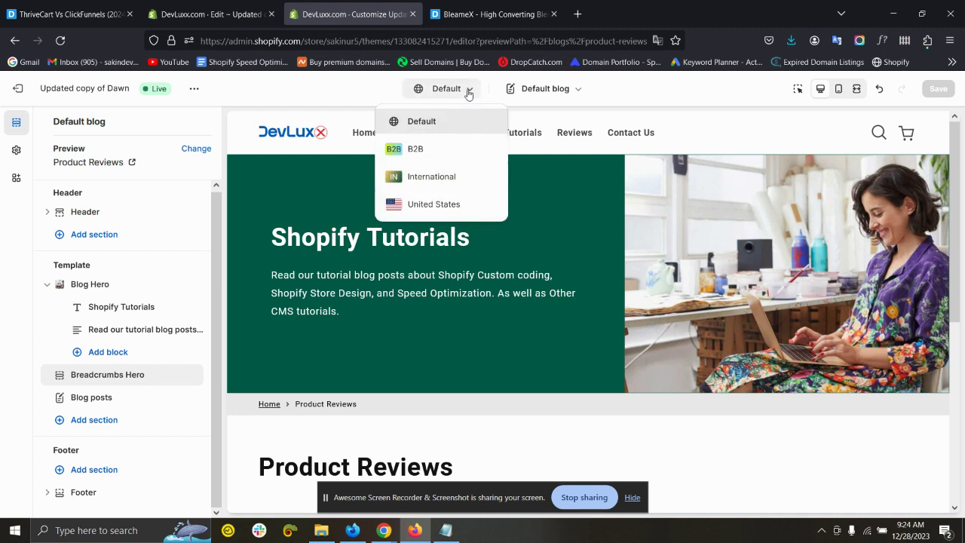
left_click(532, 88)
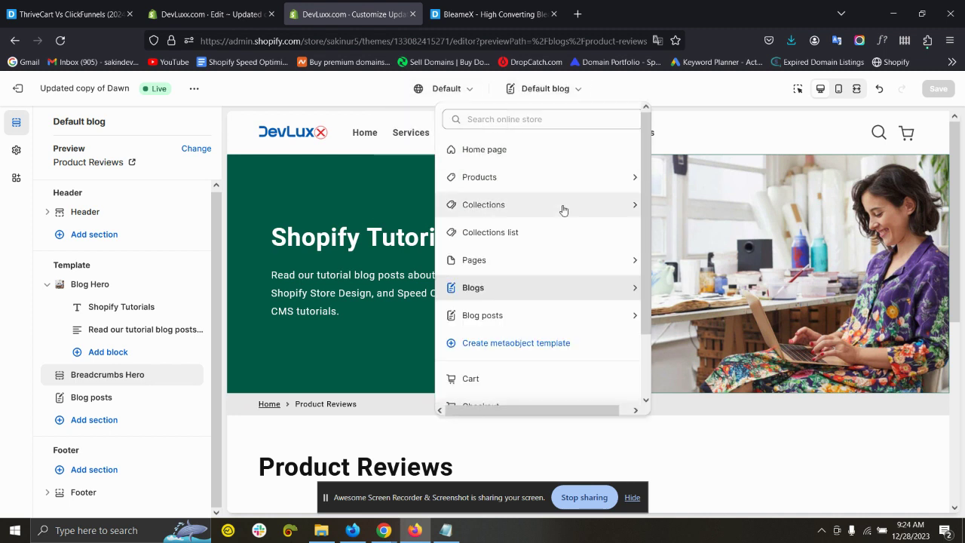
left_click(563, 210)
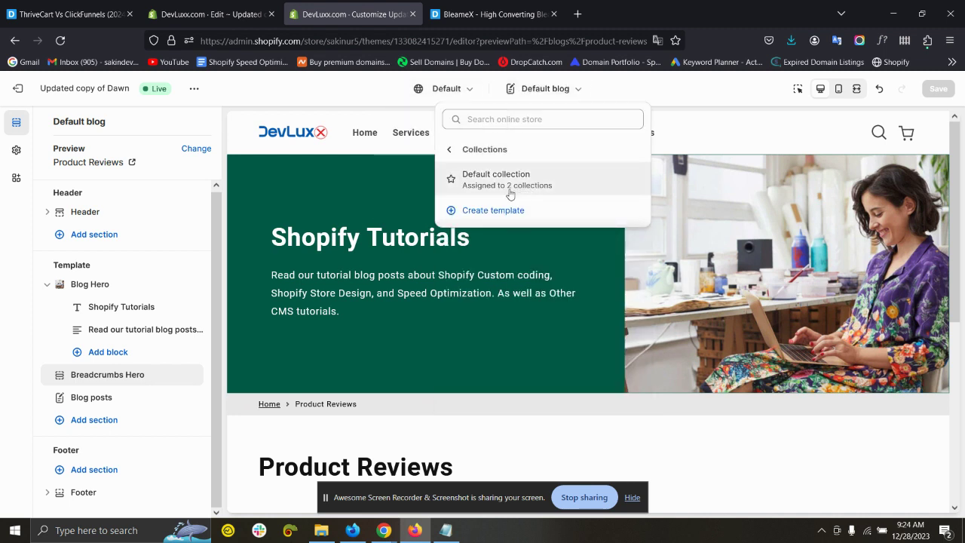
left_click(507, 188)
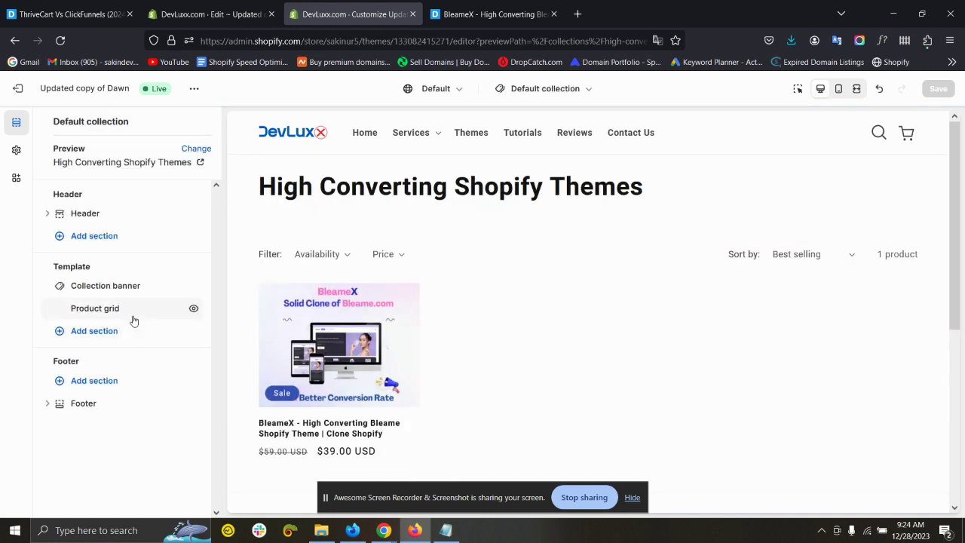
- Add Breadcrumbs Hero above Collection banner in the Default collection template and save
left_click(114, 334)
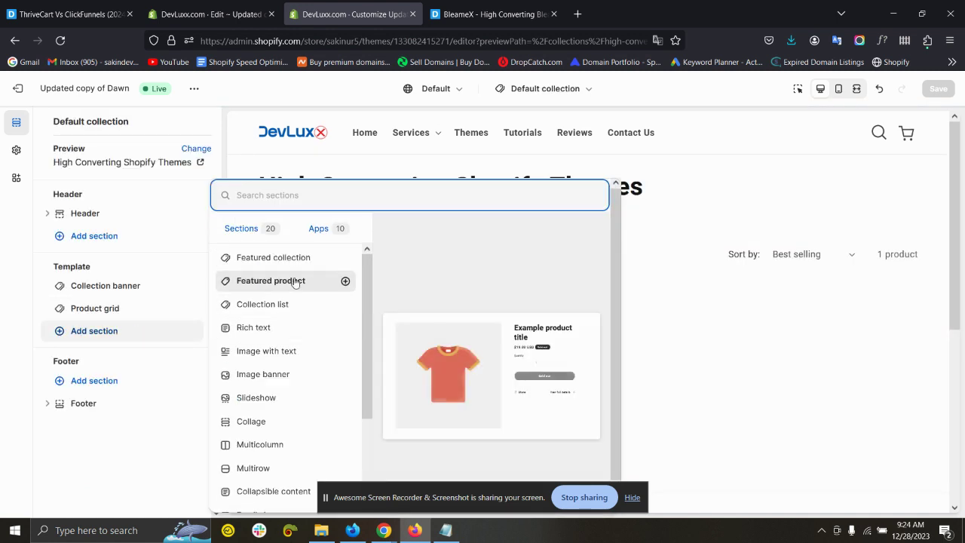
type("bre")
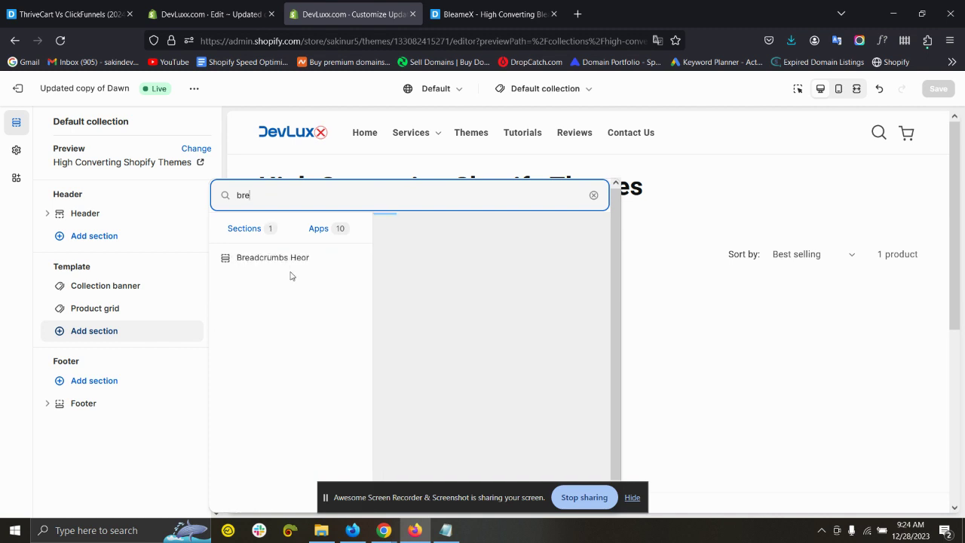
left_click(295, 260)
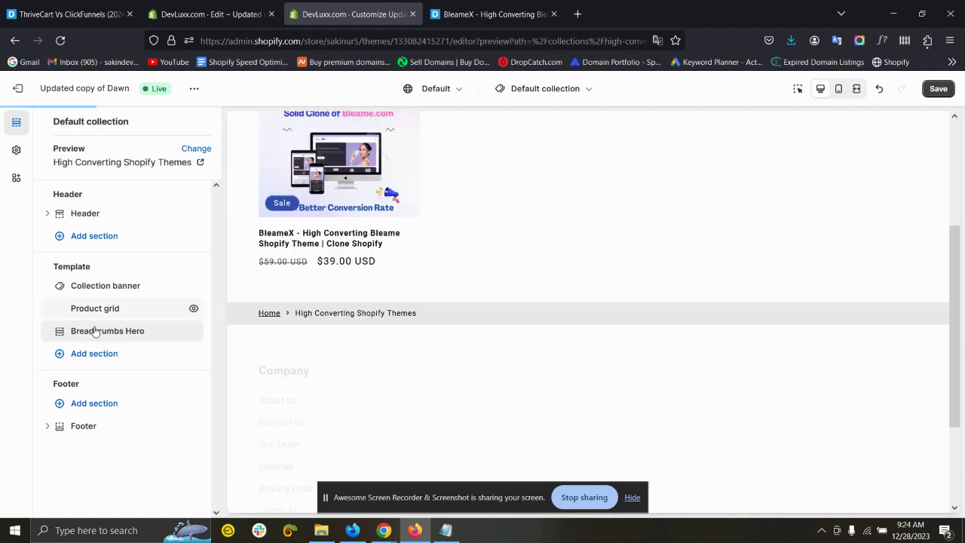
left_click_drag(50, 313, 47, 296)
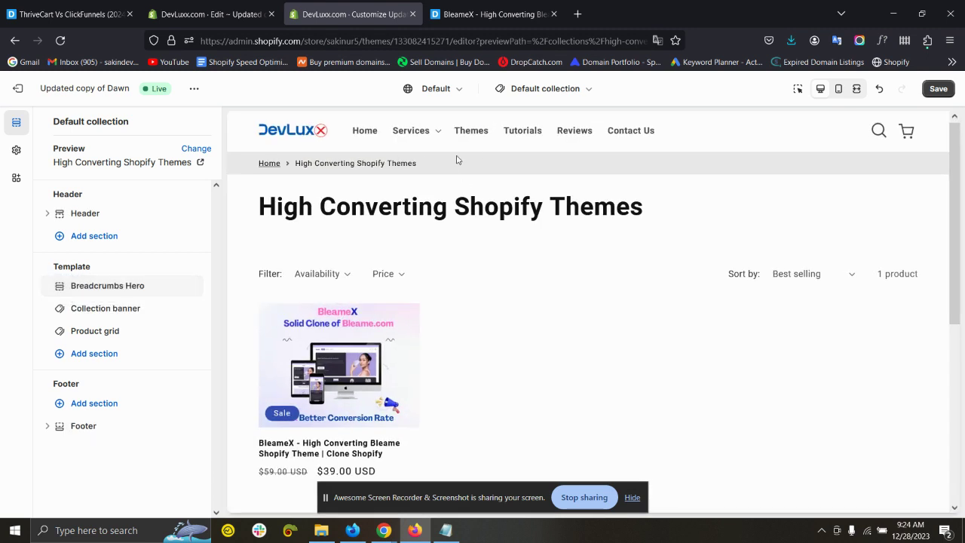
left_click(938, 88)
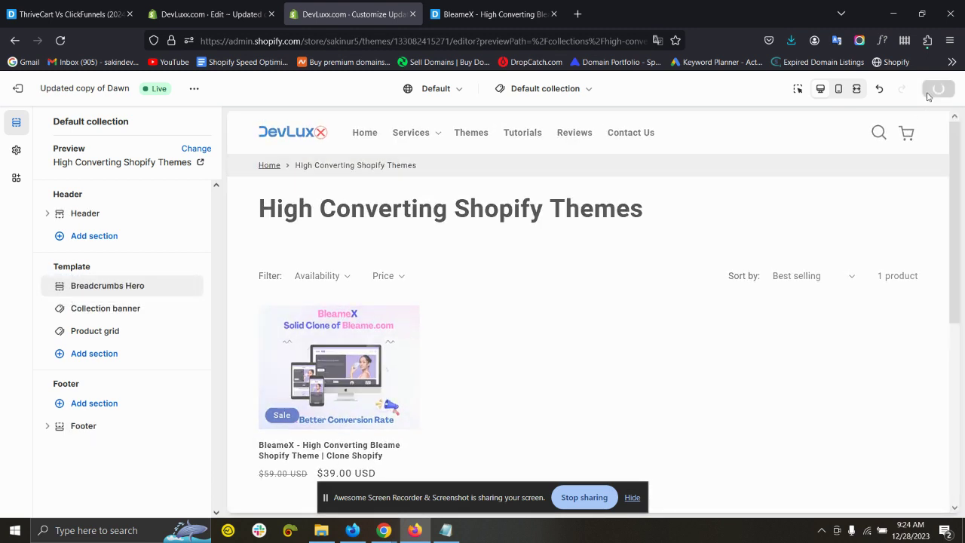